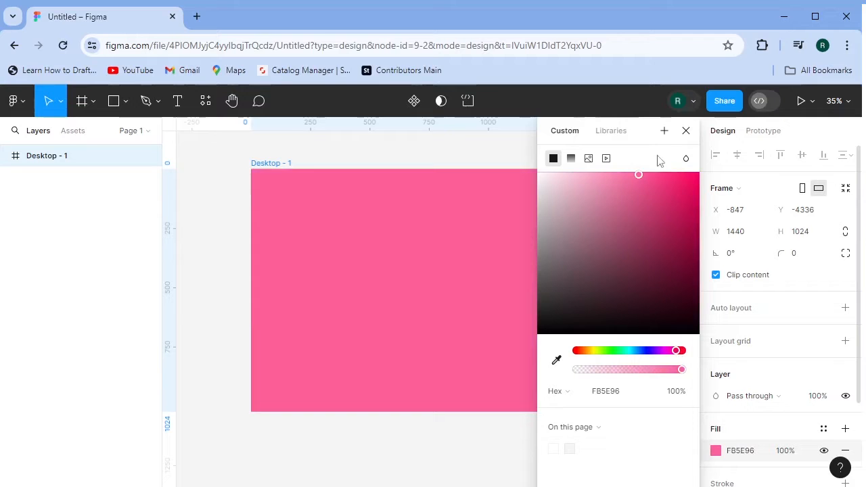
- Lighten the desktop frame's fill to a softer pink
drag(639, 174, 613, 178)
click(446, 433)
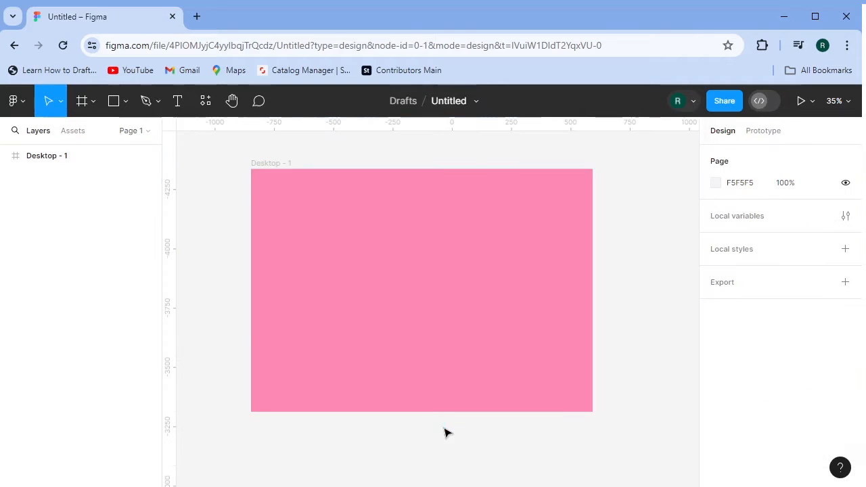
- Draw a 720 × 1024 rectangle over the frame's left half and fill it with white, FFFFFF
click(113, 105)
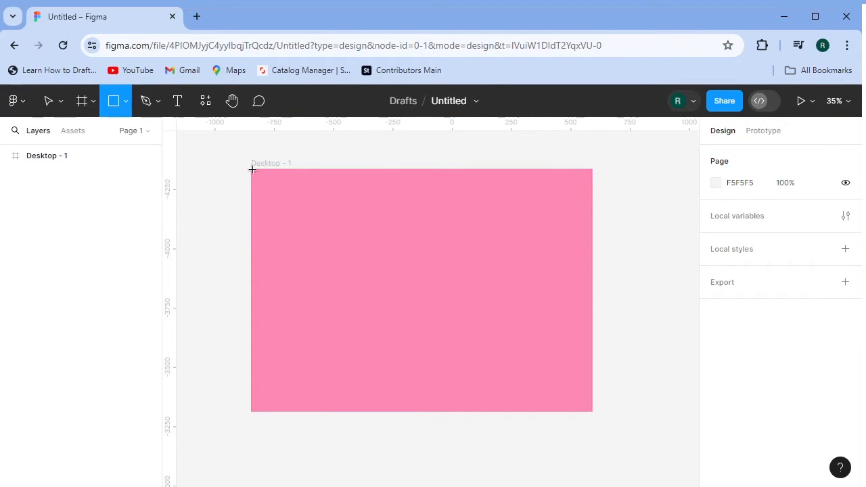
drag(257, 179, 422, 410)
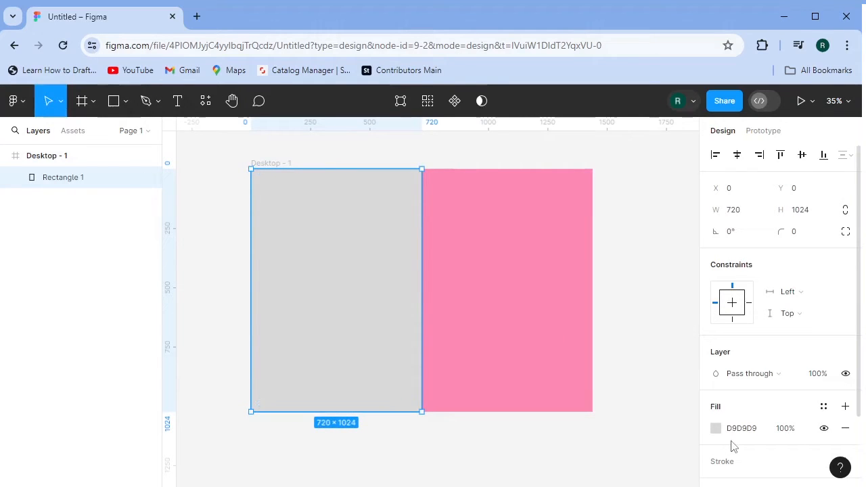
click(715, 428)
drag(534, 197, 528, 142)
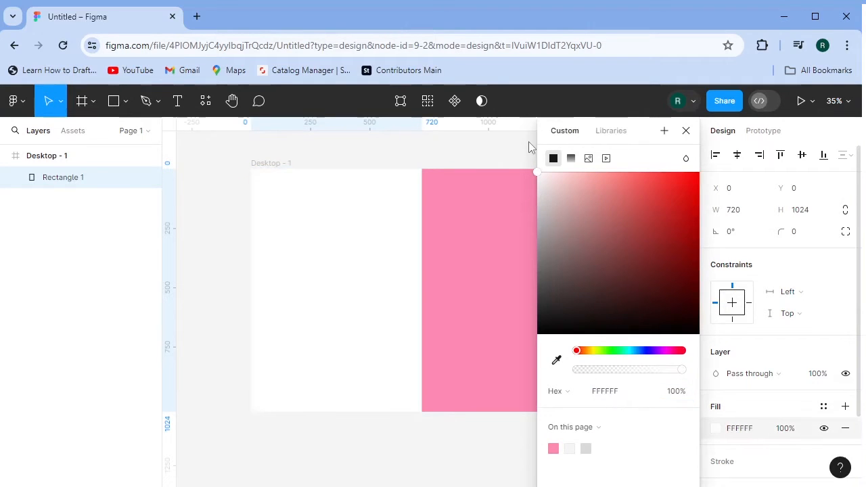
click(462, 482)
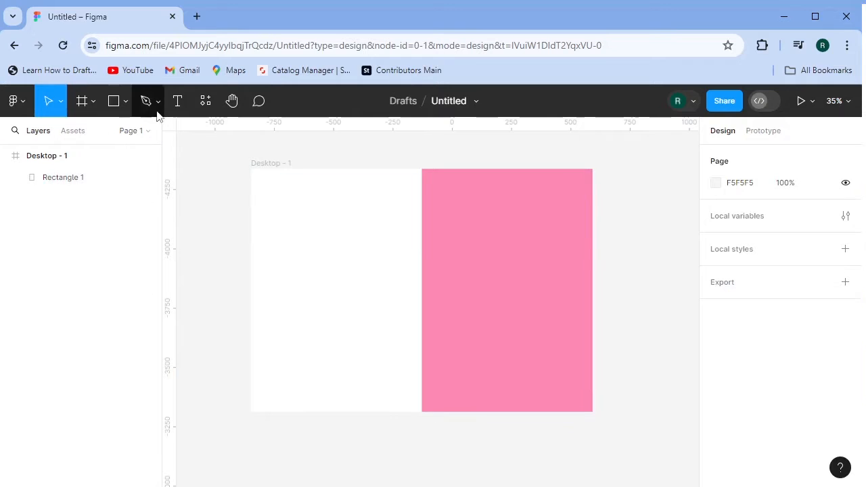
- Place the icecream image from the New folder directory into the desktop frame
click(124, 109)
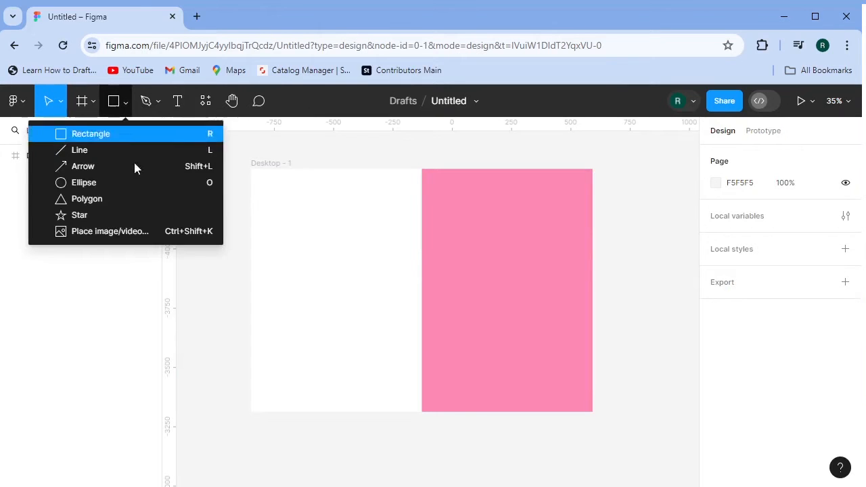
click(140, 227)
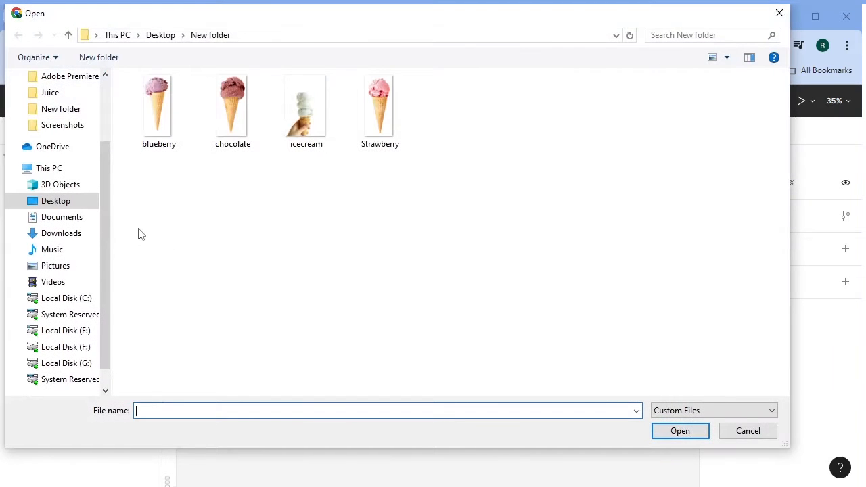
click(298, 118)
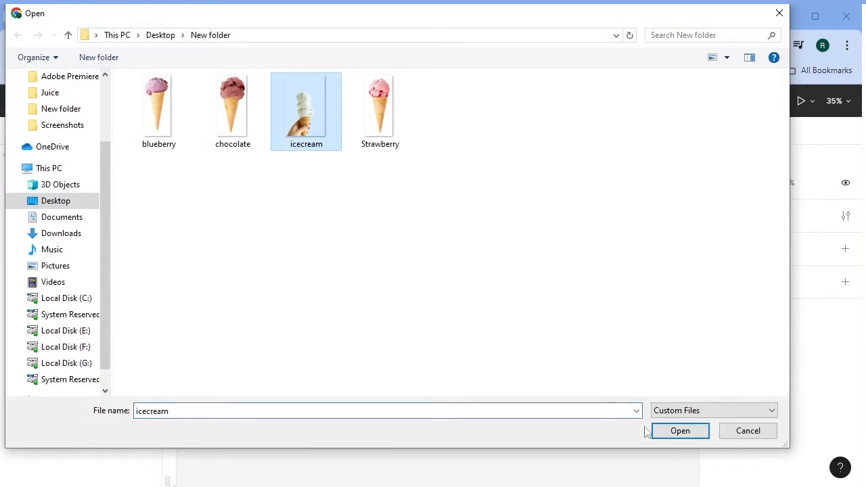
click(679, 437)
click(352, 200)
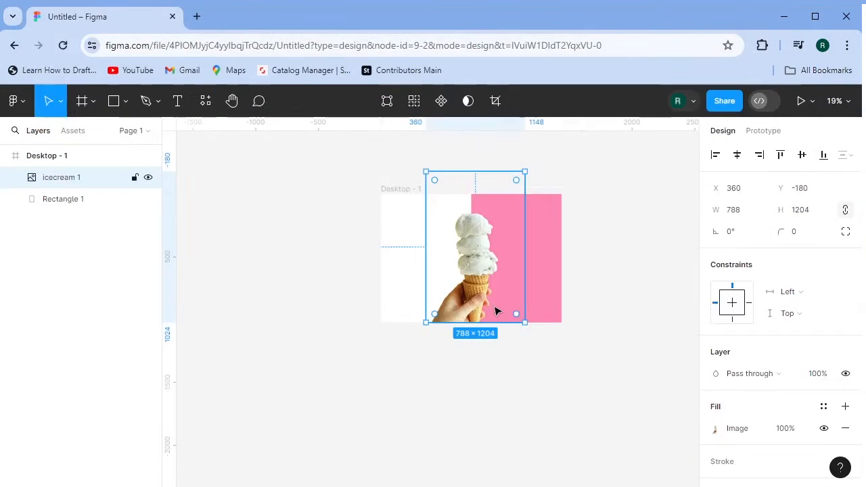
- Enlarge the ice cream image to about 826 × 1223 and centre it over the boundary between the white and pink halves
scroll(495, 310, up, 4)
scroll(530, 258, up, 1)
scroll(530, 258, up, 3)
scroll(530, 257, right, 1)
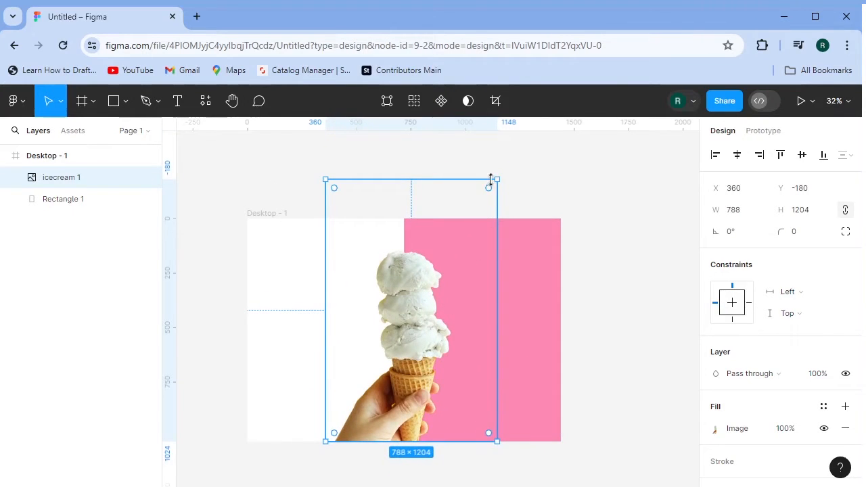
drag(498, 178, 506, 175)
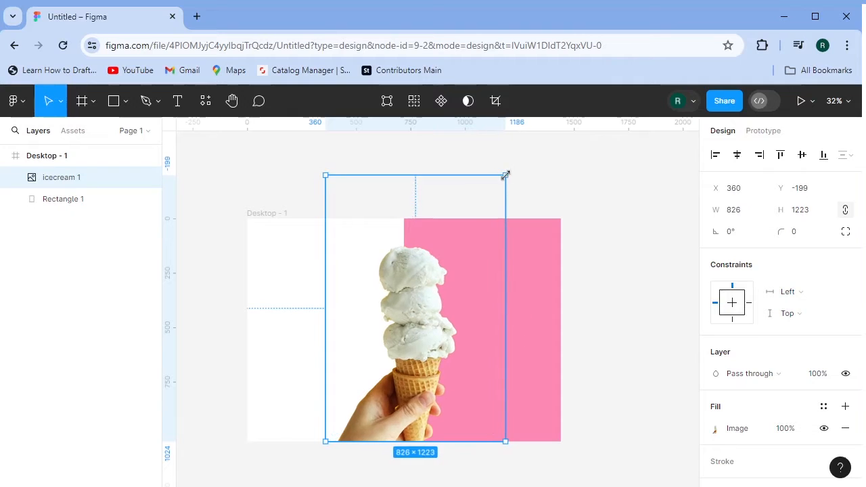
drag(419, 342, 409, 344)
click(535, 173)
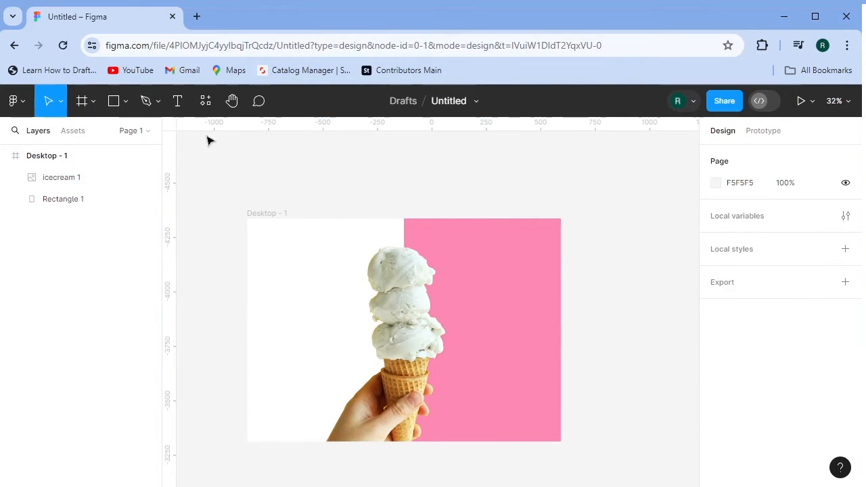
- Open the Icons8 plugin and set its icon colour to white
click(208, 113)
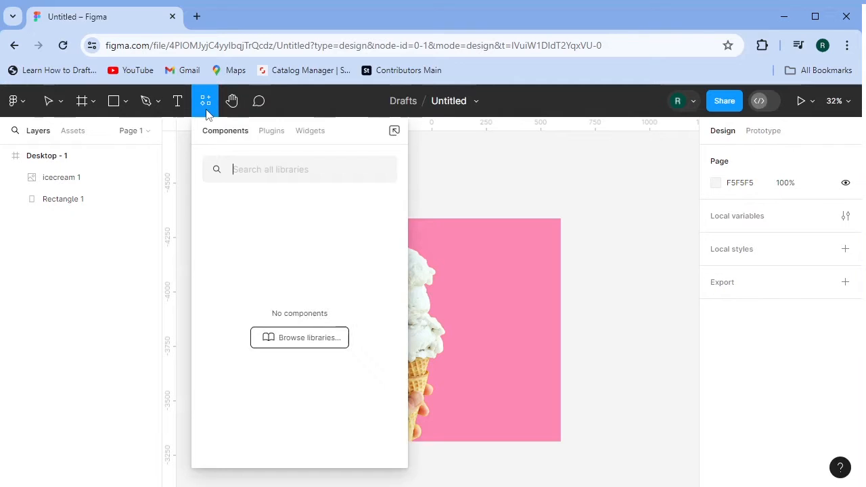
click(272, 132)
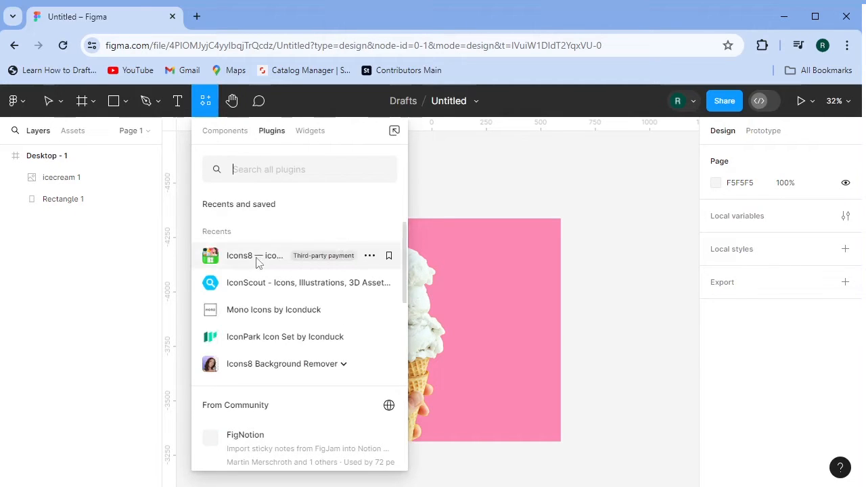
key(Escape)
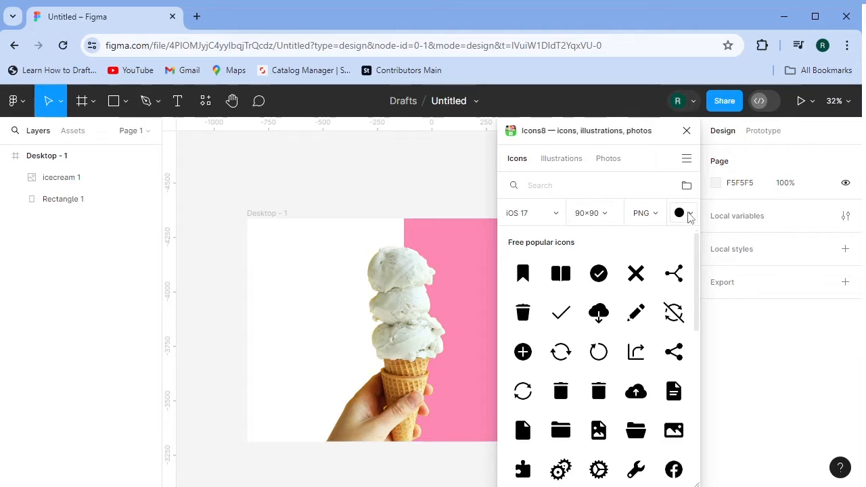
click(685, 213)
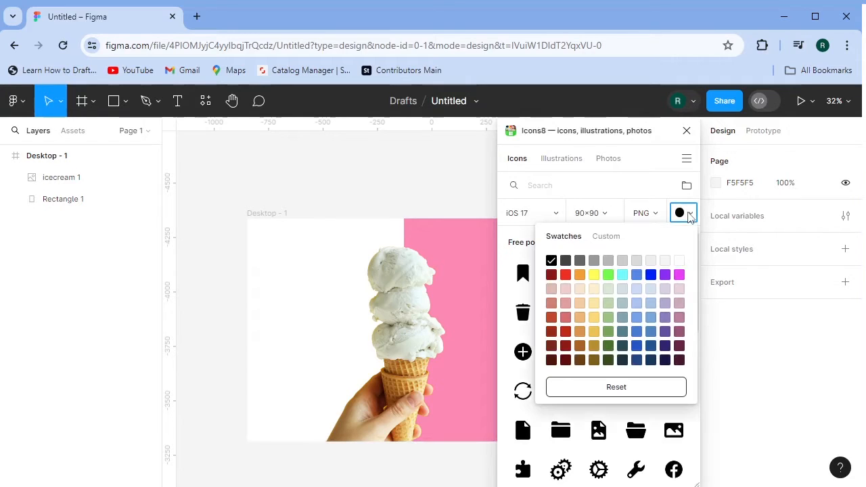
click(679, 260)
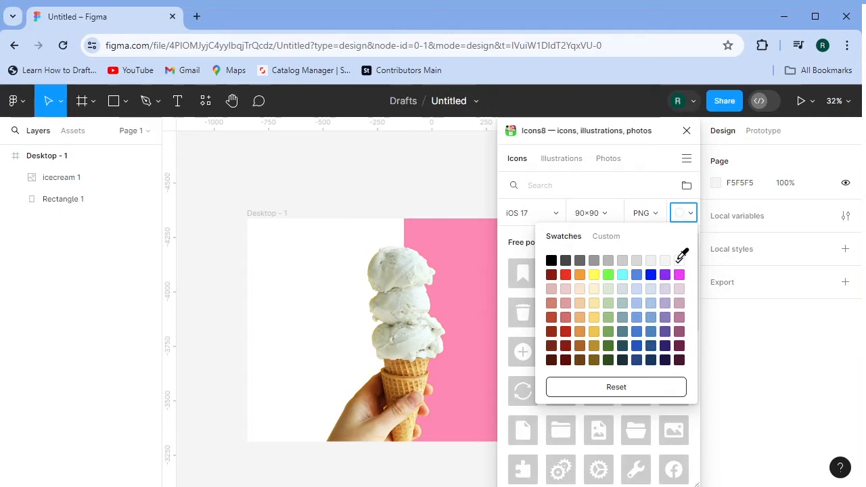
- Insert a house icon from a HOME search and the Menu Squared icon from a MORE search, and close the plugin
click(638, 189)
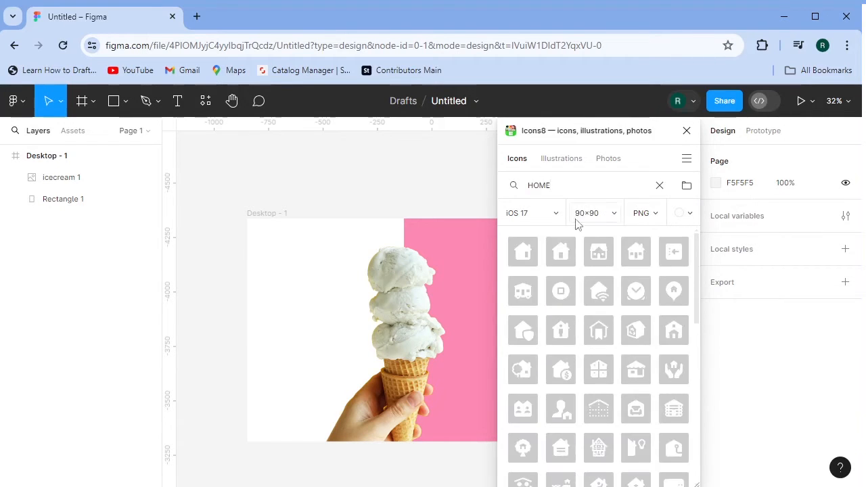
click(559, 255)
drag(582, 185, 496, 188)
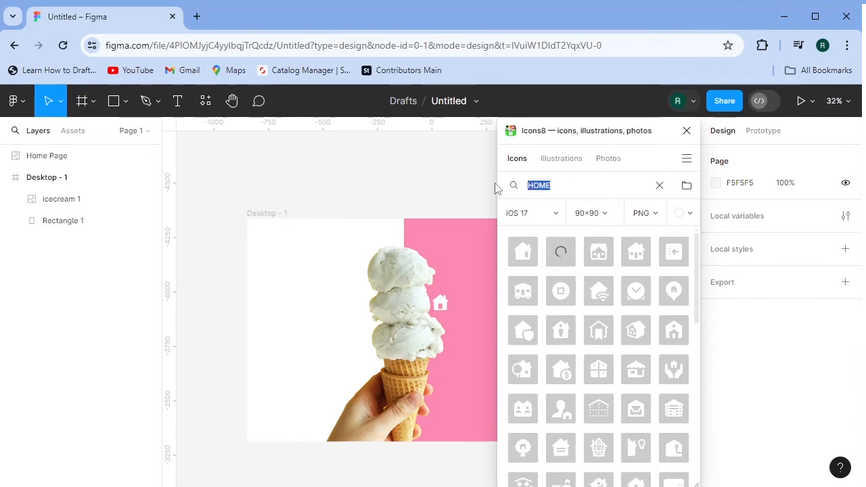
text(MOR)
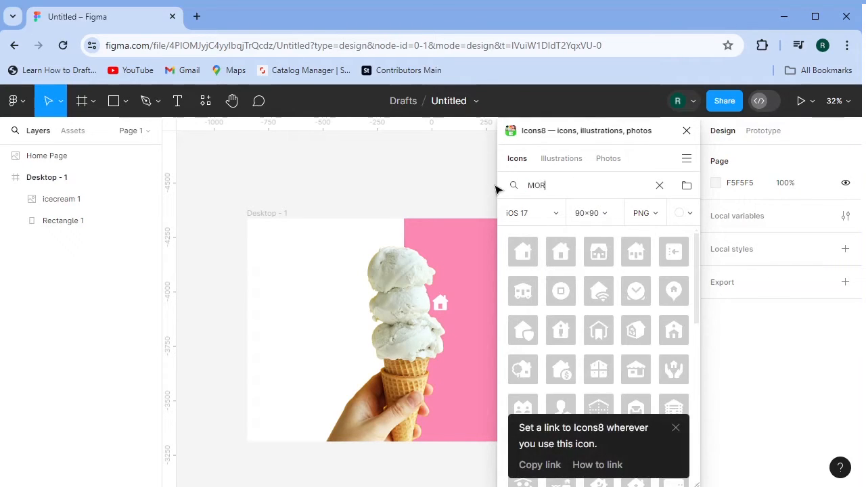
text(E)
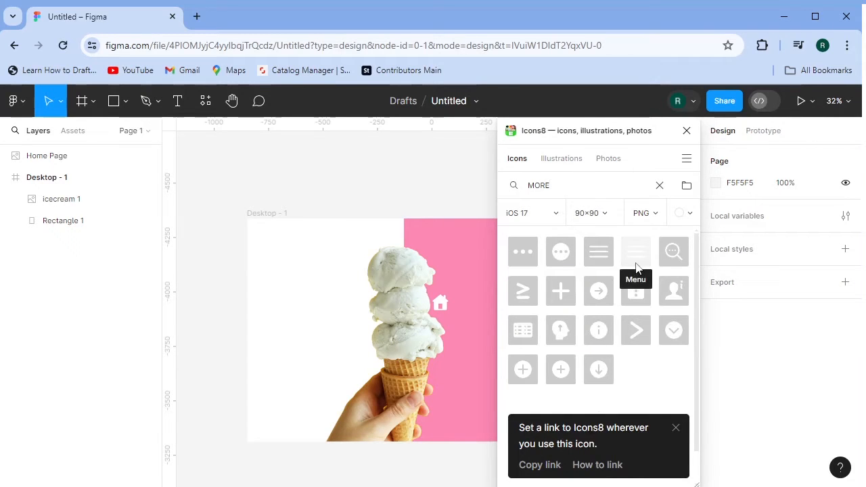
click(636, 292)
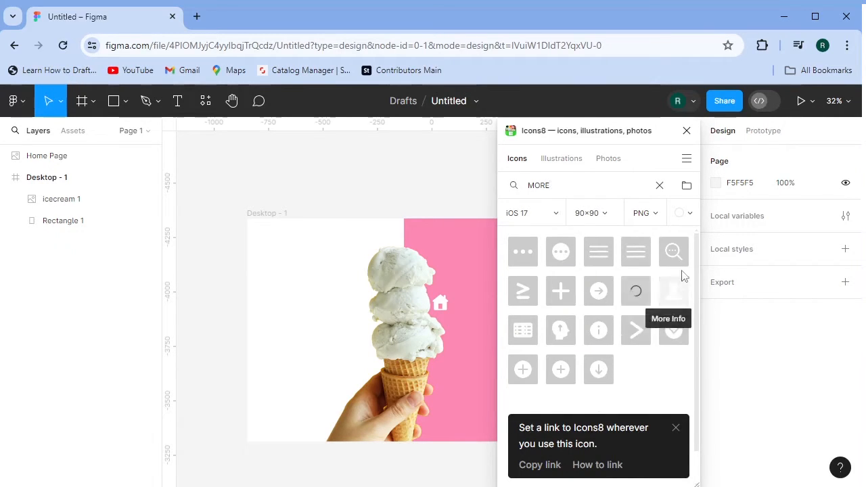
click(687, 131)
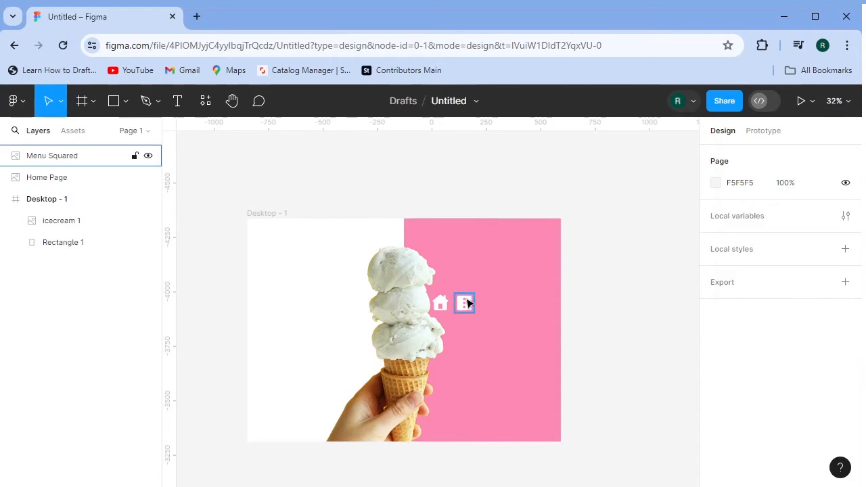
- Move the menu icon to the frame's upper-right corner and the house icon beside it on its left
drag(465, 304, 549, 232)
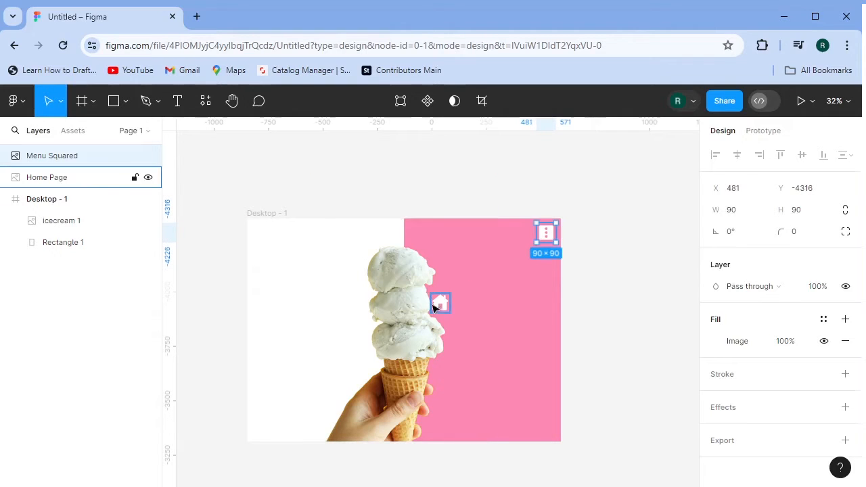
drag(441, 304, 523, 238)
click(655, 262)
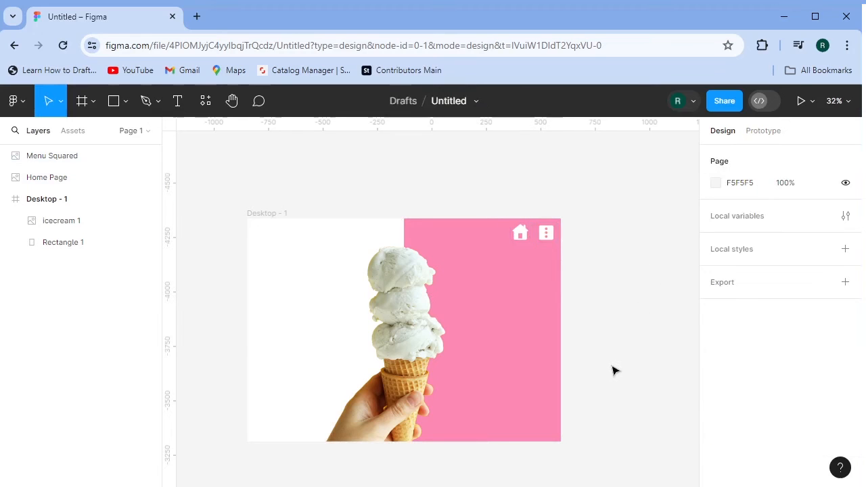
- Add the text "Savor the Sweetness of Every Spoonful" to the frame, starting in the white half
click(178, 103)
click(266, 300)
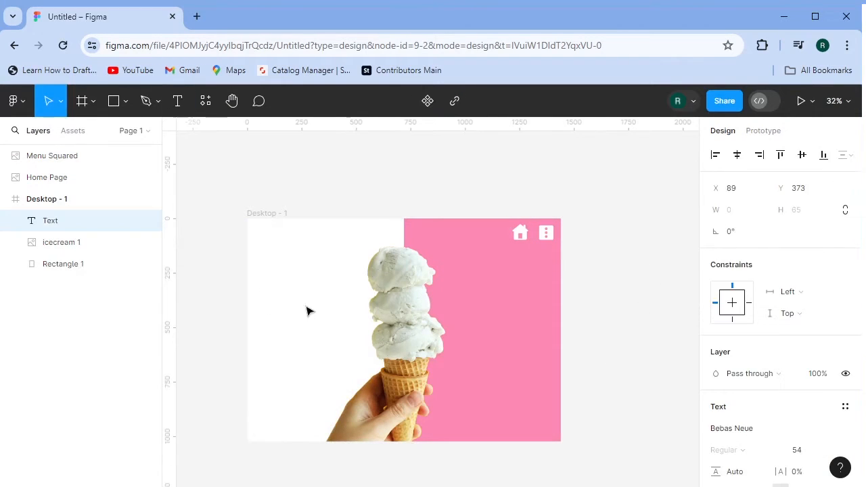
text(Savor the Sweetness of Every Spoonful)
key(Escape)
drag(294, 314, 364, 305)
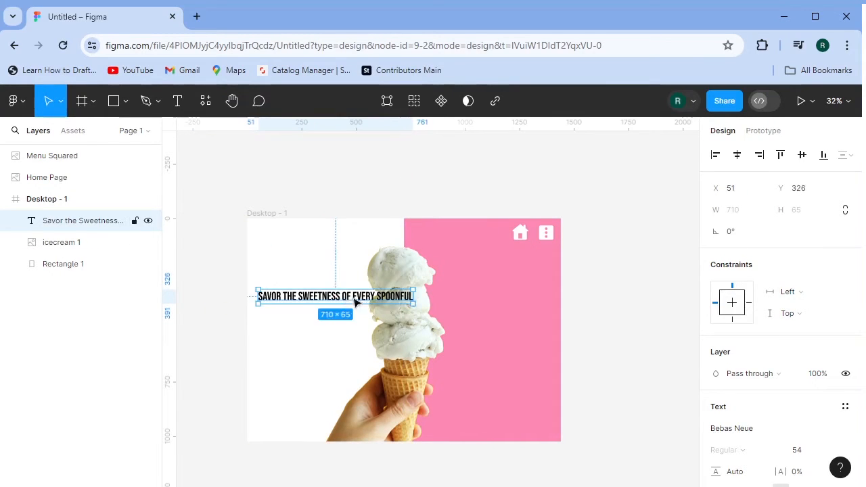
- Break the headline into two lines before "of Every Spoonful" and move it into the white area beside the ice cream
double_click(343, 300)
click(343, 297)
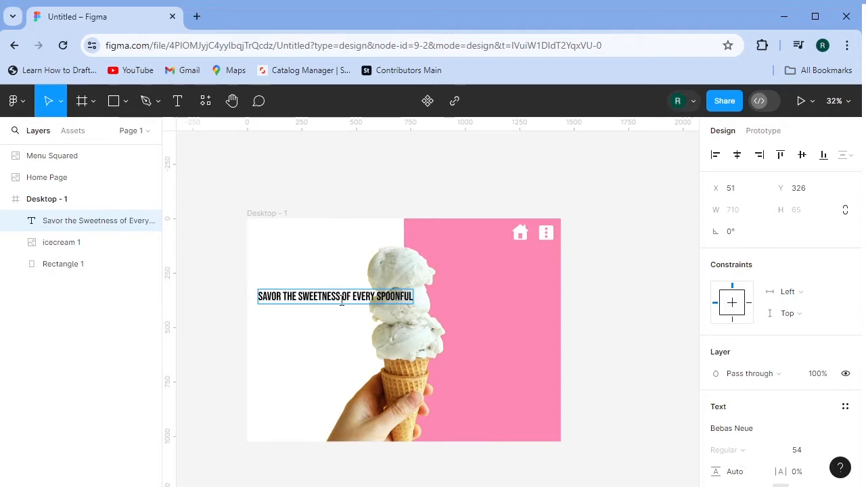
key(Return)
key(Escape)
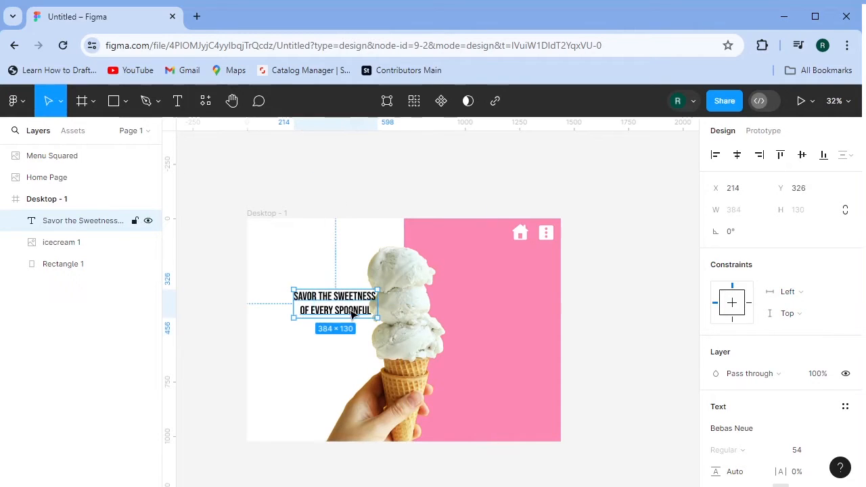
drag(354, 315, 316, 340)
click(318, 473)
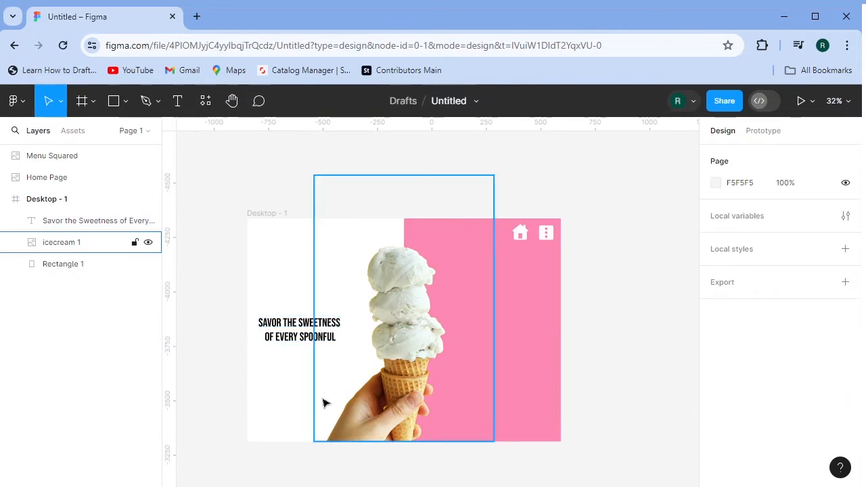
- Duplicate the headline onto the pink half and replace its text with "Handcrafted Ice Cream" and "Made with Passion" on two lines
click(315, 342)
drag(317, 341, 522, 342)
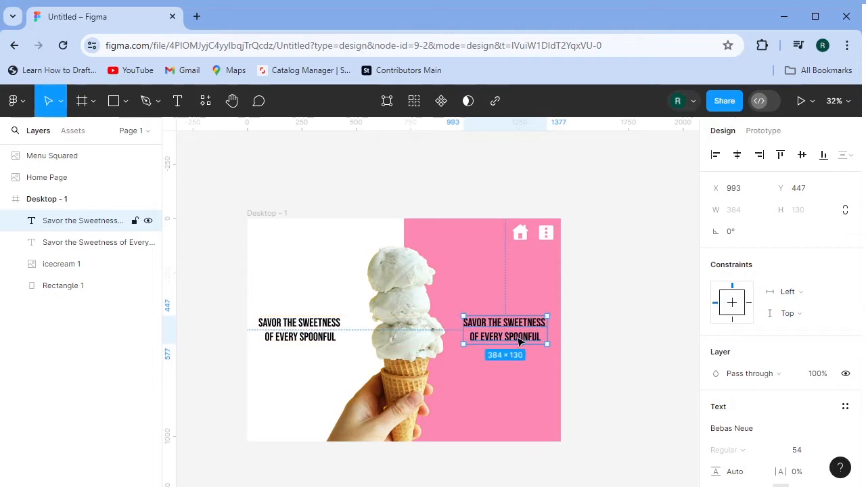
double_click(527, 344)
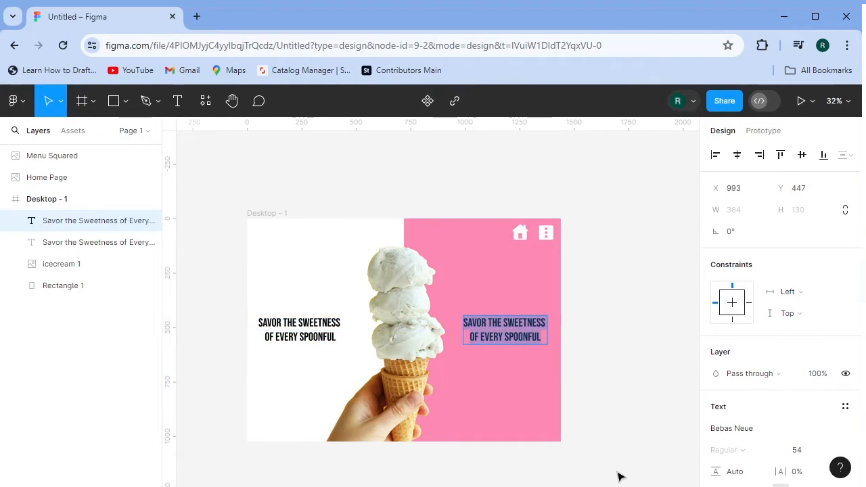
key(ctrl+v)
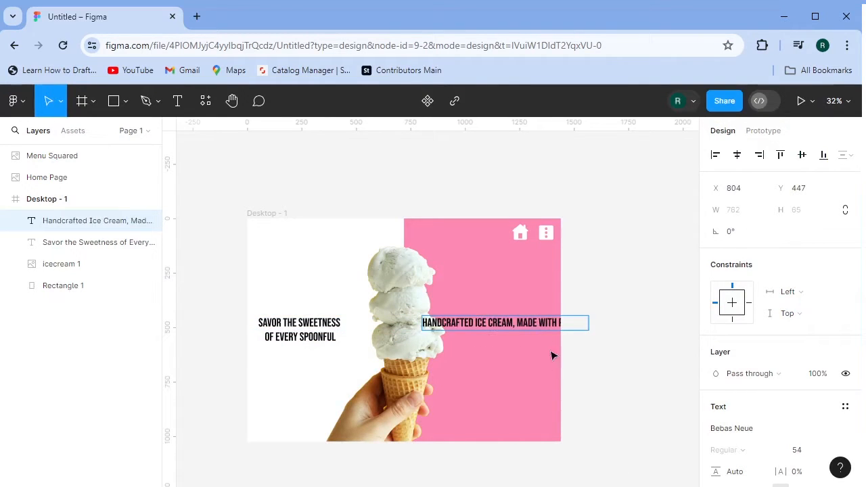
key(BackSpace)
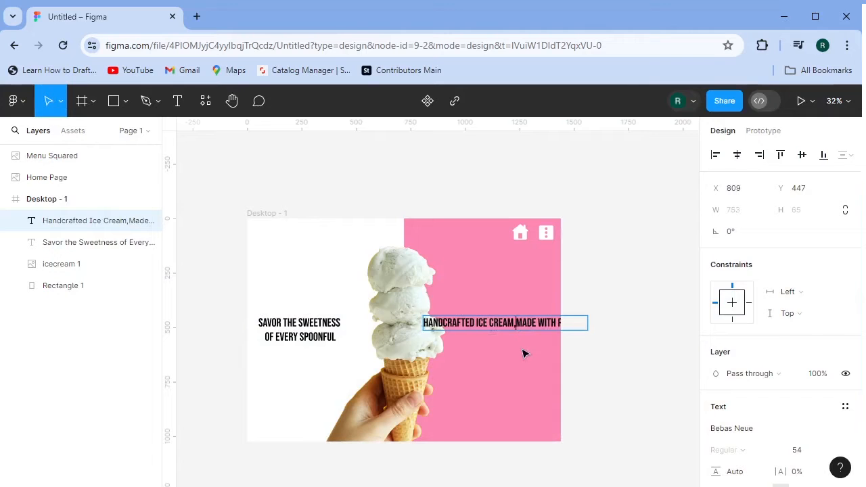
key(BackSpace)
key(Return)
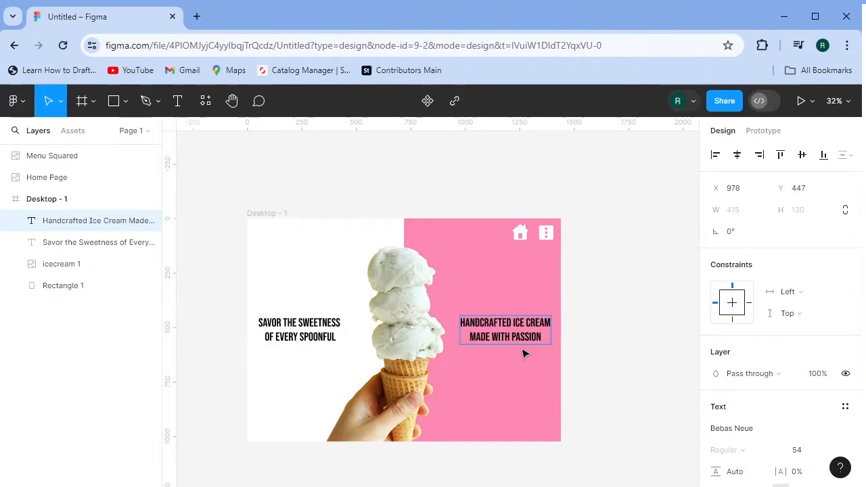
- Set the fill of the "Handcrafted Ice Cream Made with Passion" headline to white (FFFFFF)
key(Escape)
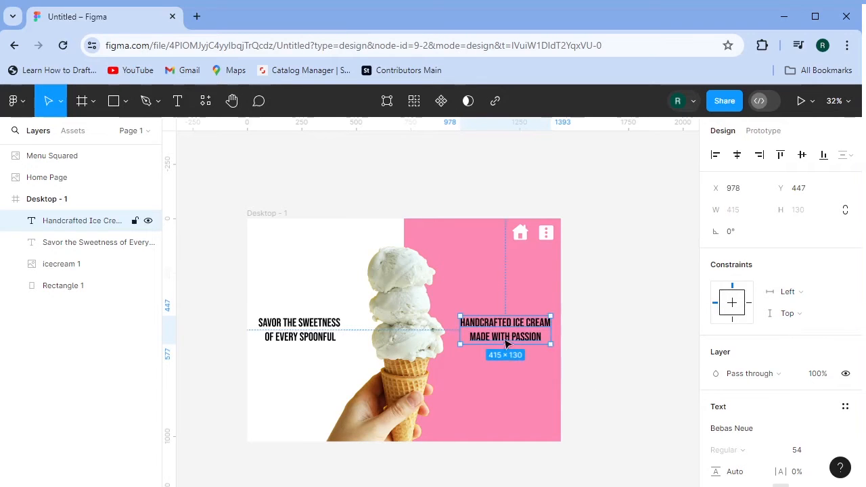
scroll(772, 332, down, 5)
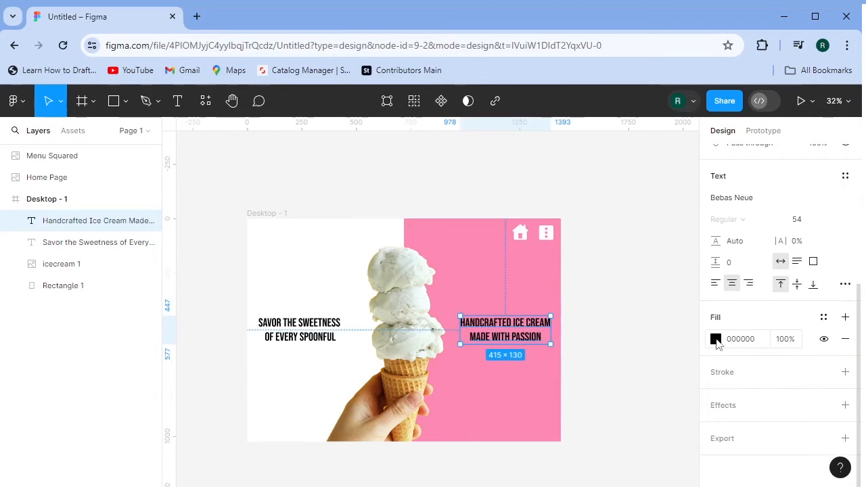
click(716, 339)
click(570, 449)
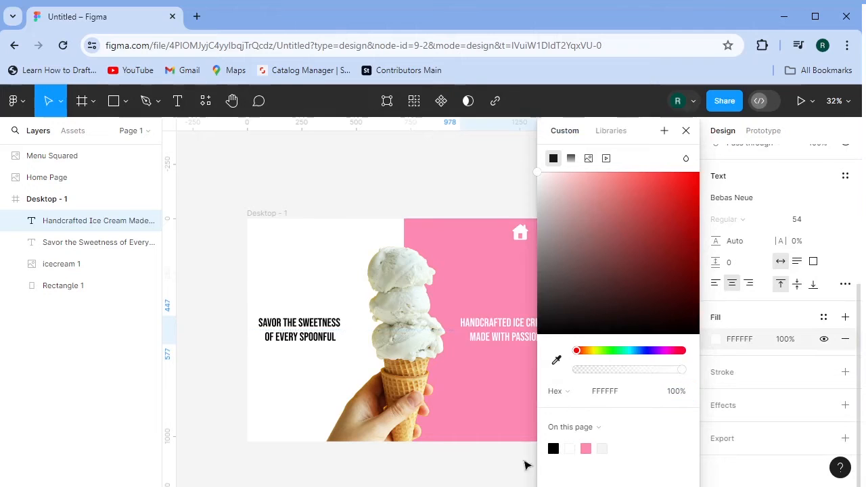
click(437, 449)
- Set the fill of the "Savor the Sweetness of Every Spoonful" headline to the page's pink, FC88B2
click(300, 325)
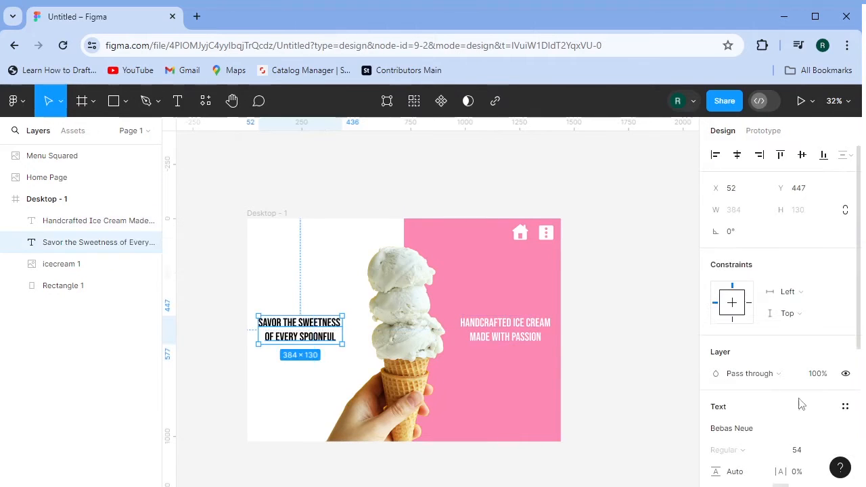
scroll(723, 428, down, 3)
click(716, 367)
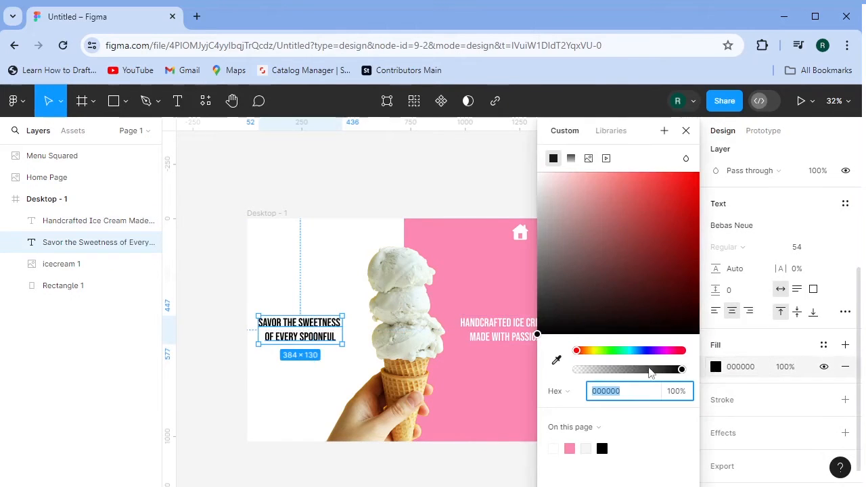
click(572, 449)
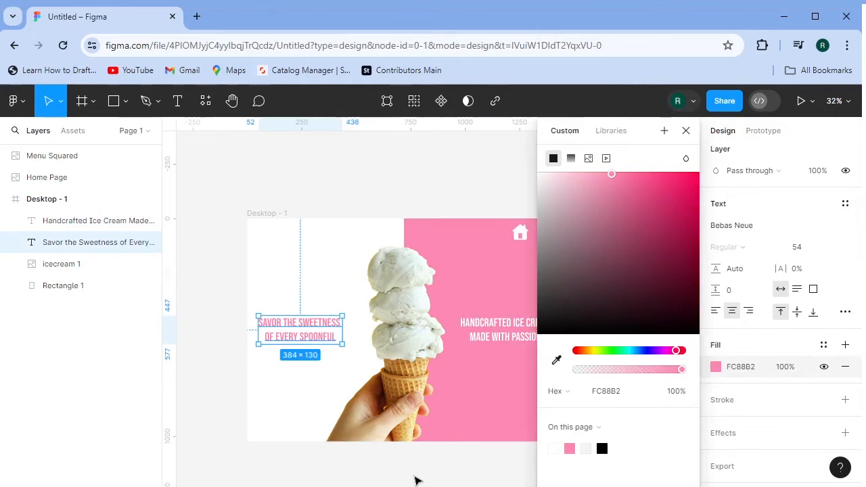
click(418, 478)
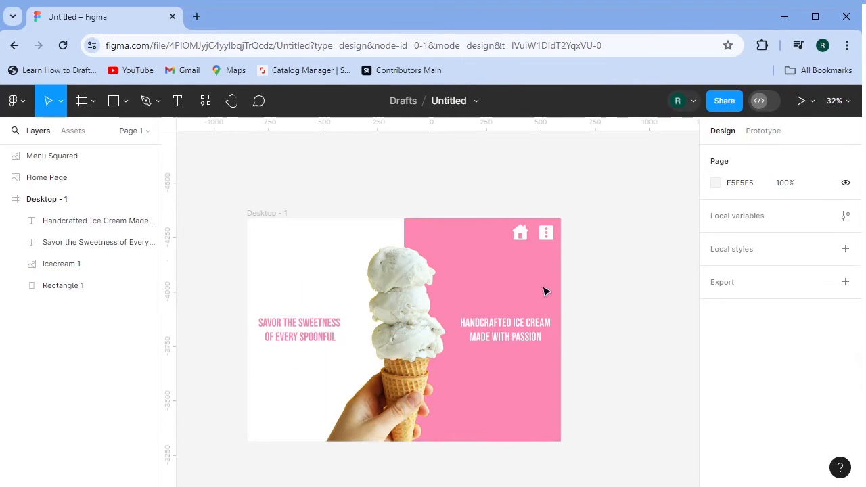
- Change the Desktop - 1 frame's fill to the deeper pink FC669C
click(486, 291)
key(Escape)
click(271, 213)
scroll(735, 304, down, 3)
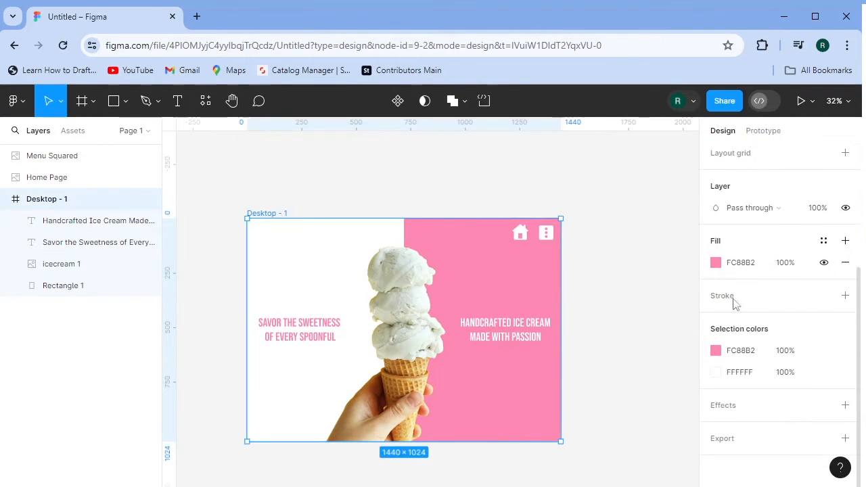
click(716, 263)
mouse_move(618, 178)
mouse_down()
mouse_move(644, 172)
mouse_move(639, 191)
mouse_move(634, 178)
mouse_up()
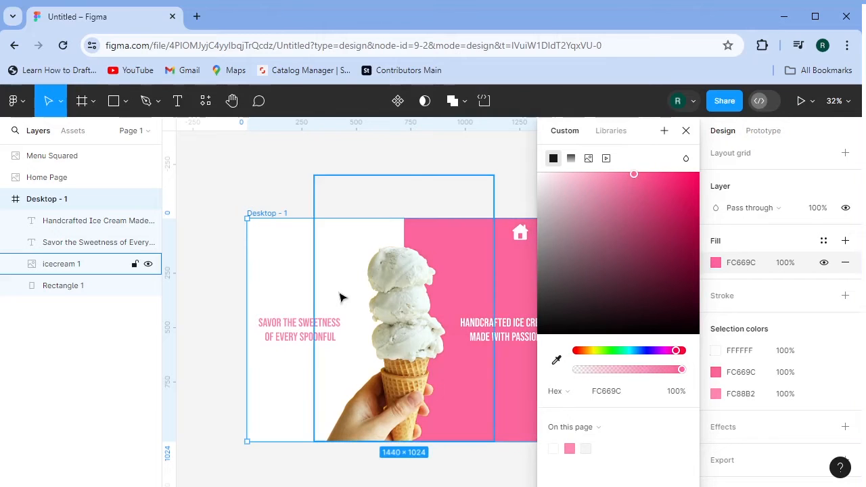
- Match the "Savor the Sweetness of Every Spoonful" headline's fill to the frame's deeper pink, FC669C
click(308, 328)
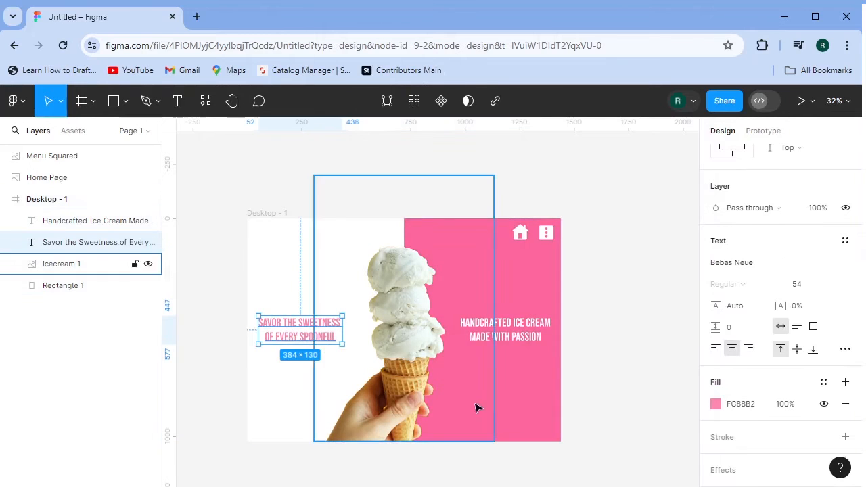
click(716, 404)
click(592, 446)
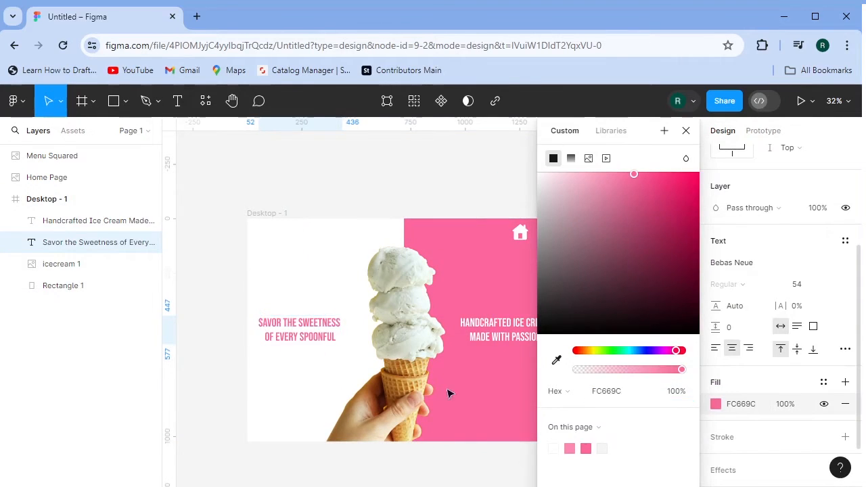
click(400, 183)
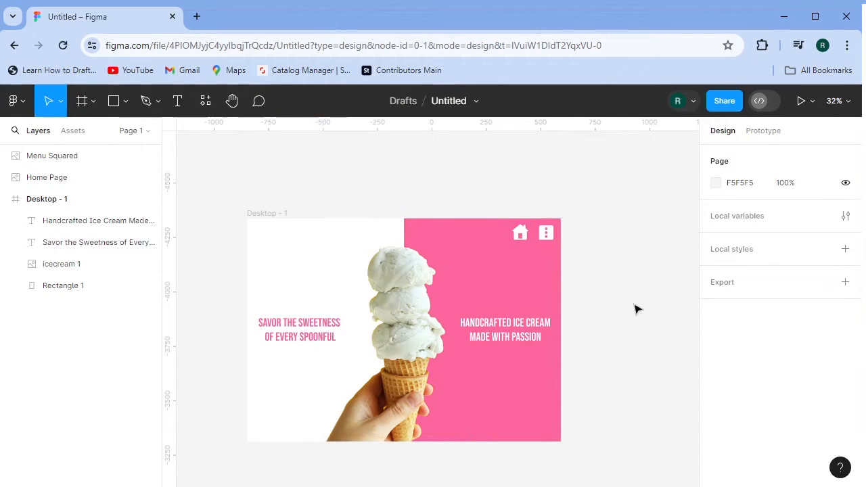
- Draw a card rectangle about 378 × 534 on the lower part of the pink half and round its corners to 52
click(114, 101)
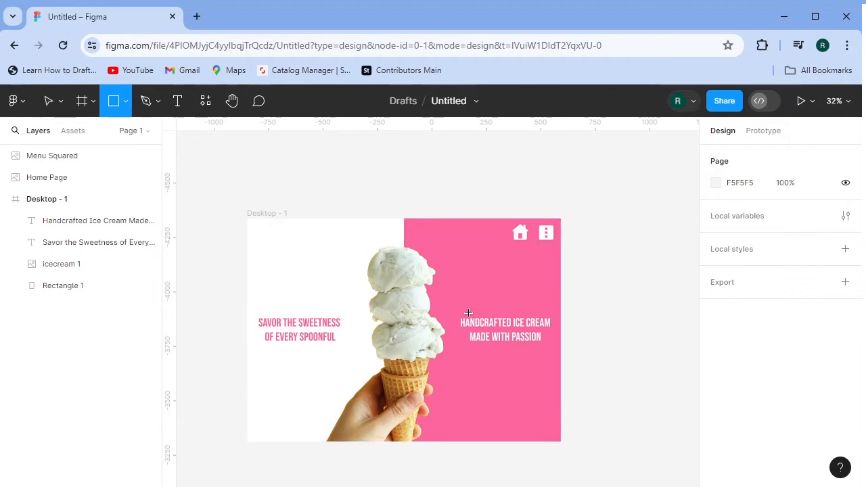
mouse_move(469, 312)
mouse_down()
mouse_move(532, 423)
mouse_move(552, 429)
mouse_up()
click(780, 232)
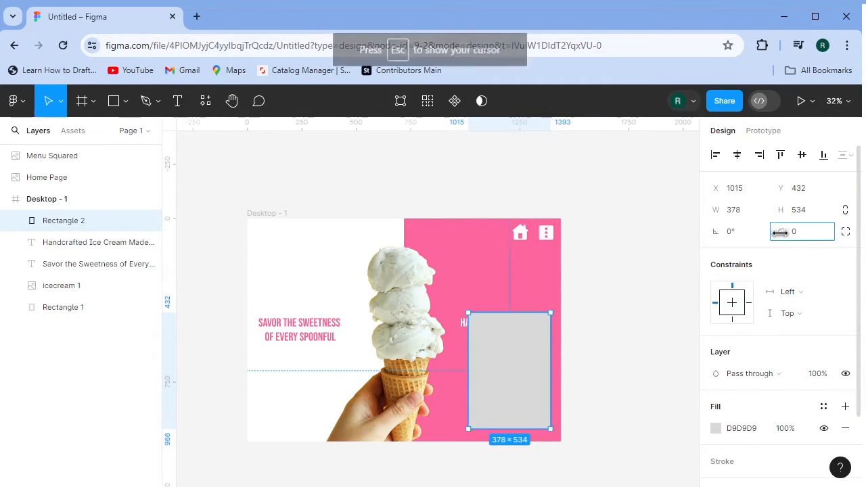
mouse_move(781, 232)
mouse_down()
mouse_move(764, 232)
mouse_move(789, 232)
mouse_move(76, 220)
mouse_move(795, 232)
mouse_up()
- Draw a smaller rectangle about 320 × 193 inside the upper part of the rounded card
scroll(559, 454, up, 3)
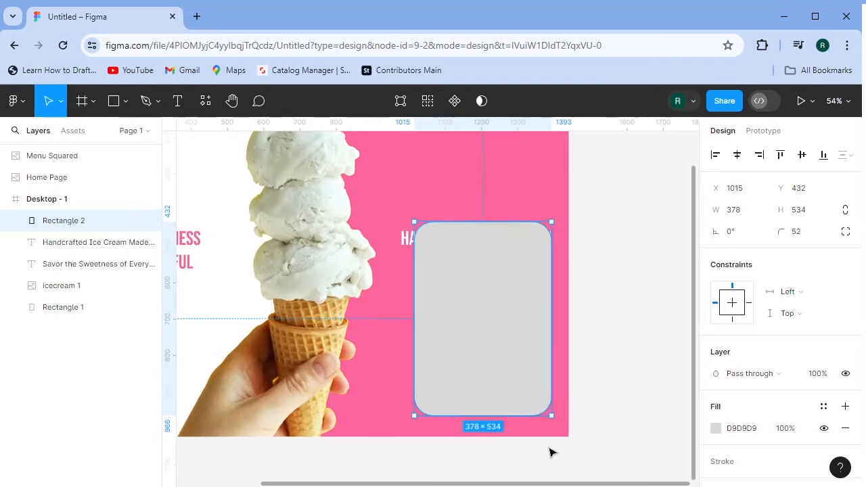
scroll(497, 300, up, 3)
drag(522, 328, 505, 304)
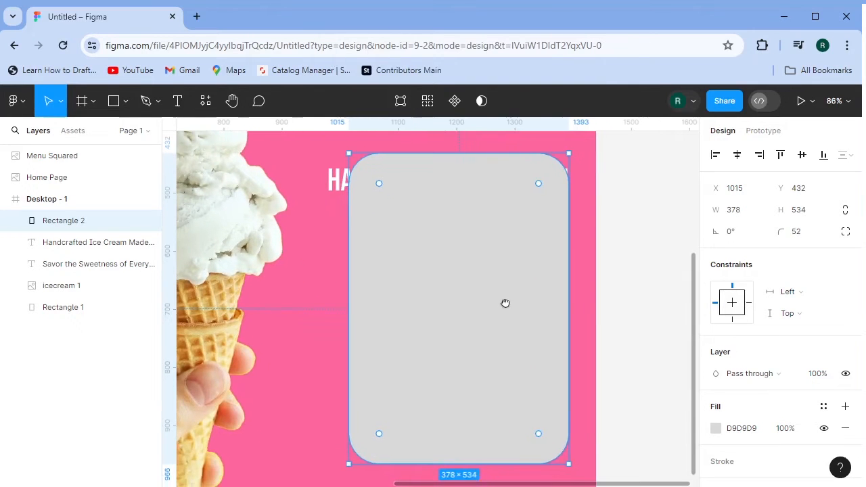
click(633, 309)
click(454, 291)
click(113, 101)
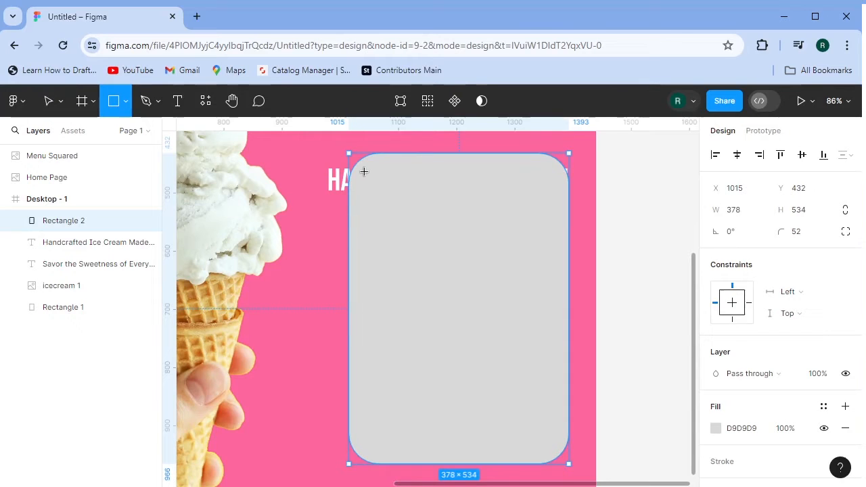
drag(364, 171, 550, 283)
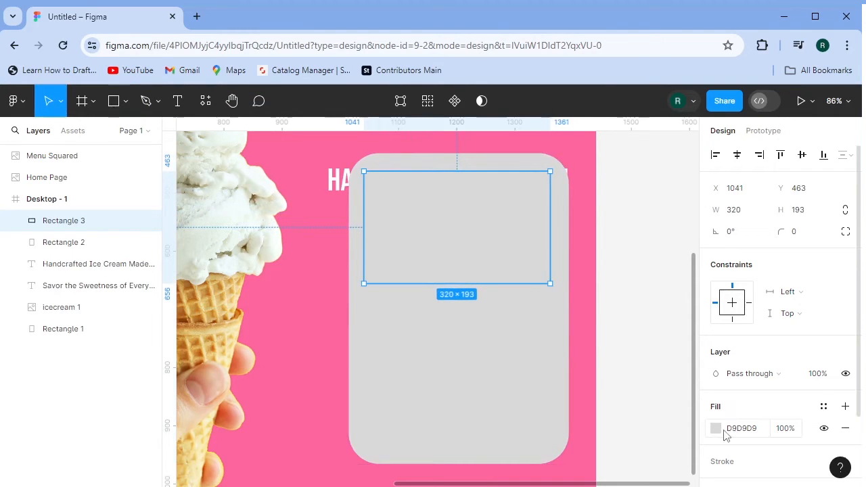
- Fill the small rectangle with the image "blueberry" from the New folder on the Desktop
click(725, 431)
click(712, 431)
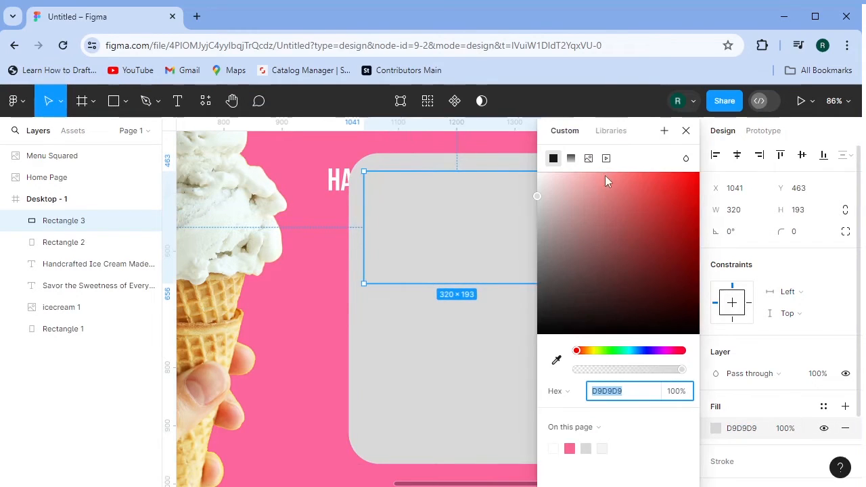
click(588, 159)
click(609, 264)
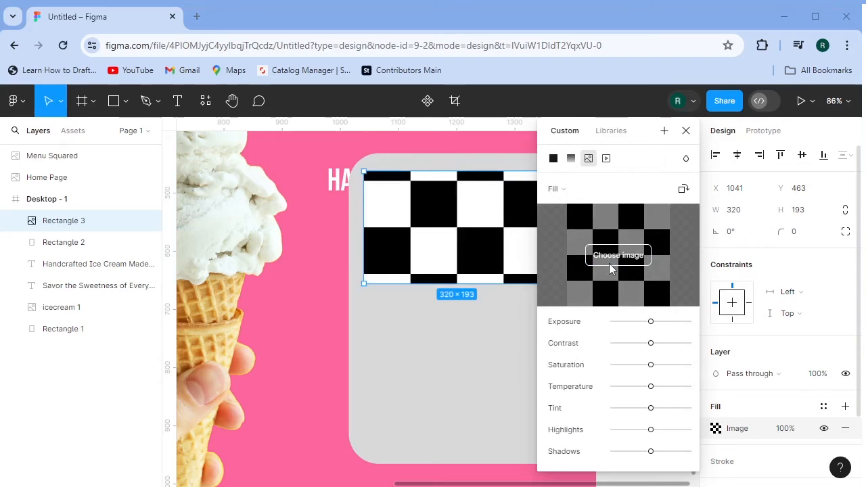
click(138, 122)
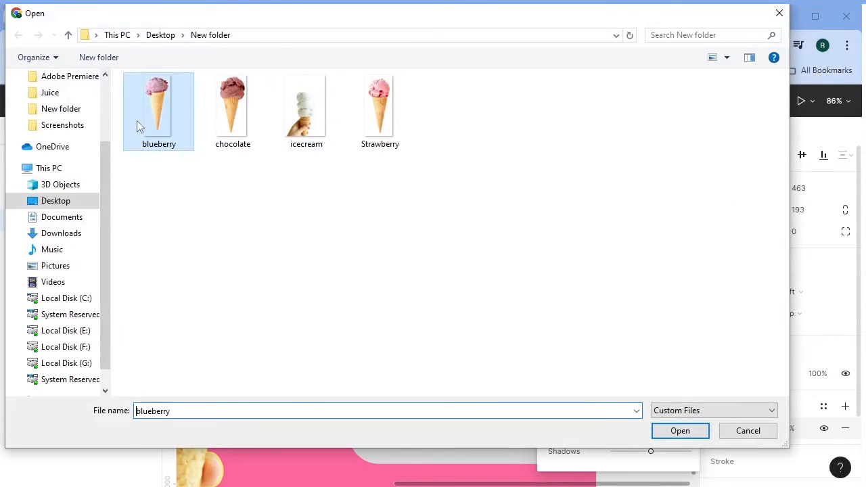
click(691, 431)
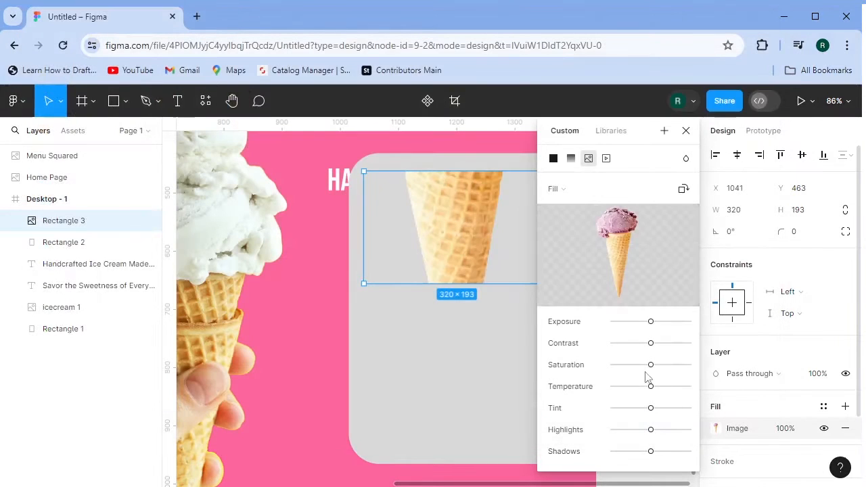
click(686, 131)
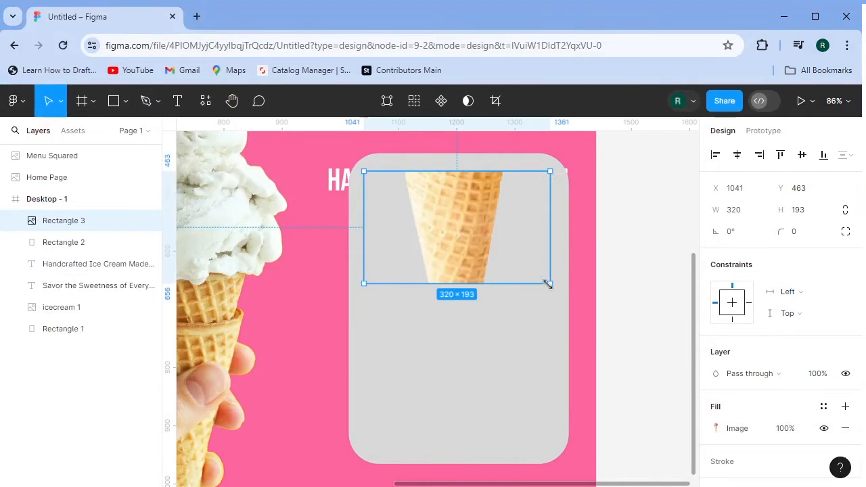
- Resize the blueberry image to about 238 × 528 so the whole cone shows, and center it on the rounded card
drag(548, 287, 439, 415)
drag(421, 259, 463, 247)
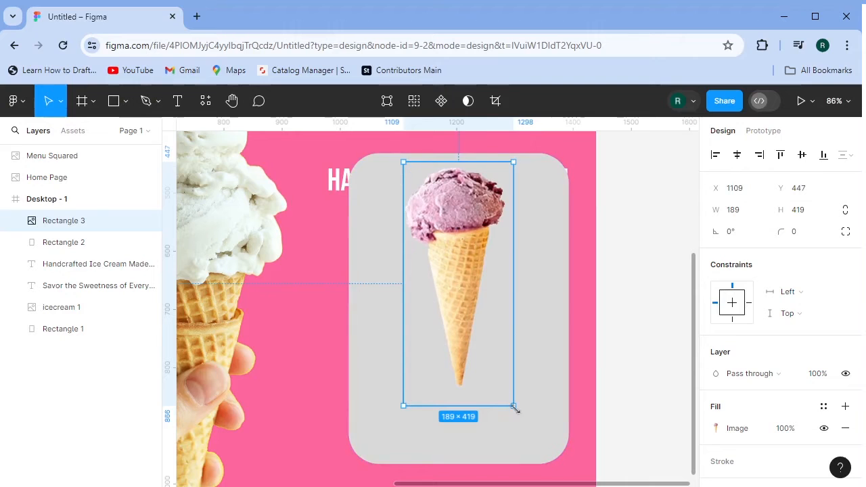
drag(517, 409, 543, 460)
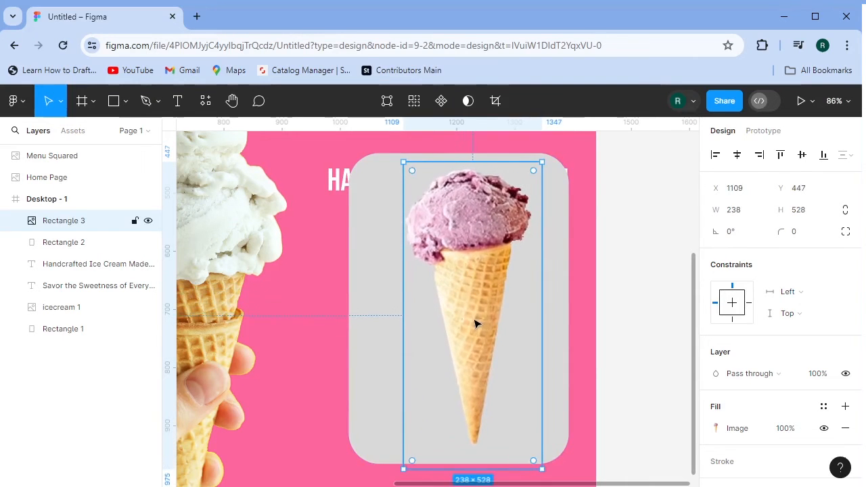
drag(476, 323, 466, 312)
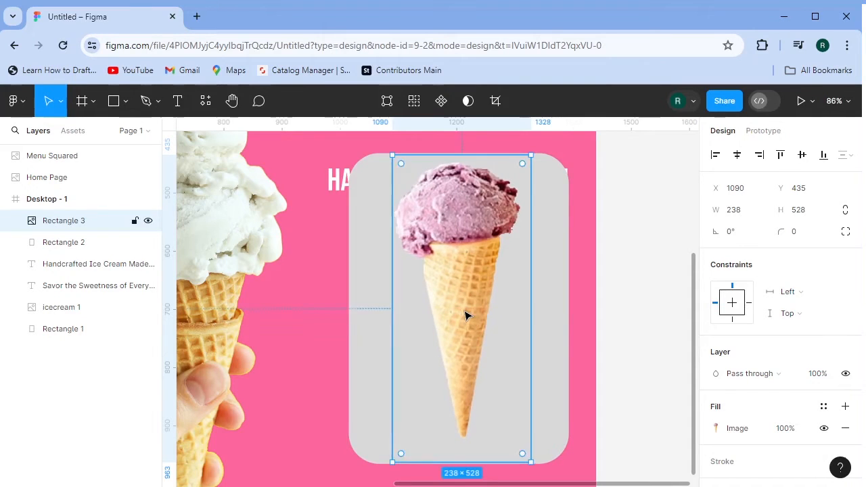
- Set the rounded card's fill to white (FFFFFF) at 49% opacity
click(561, 219)
scroll(724, 340, down, 3)
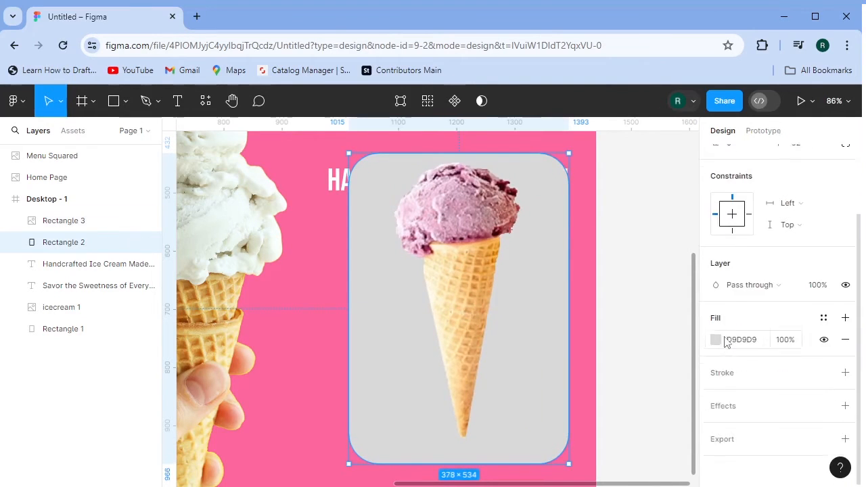
click(716, 339)
drag(648, 314, 533, 156)
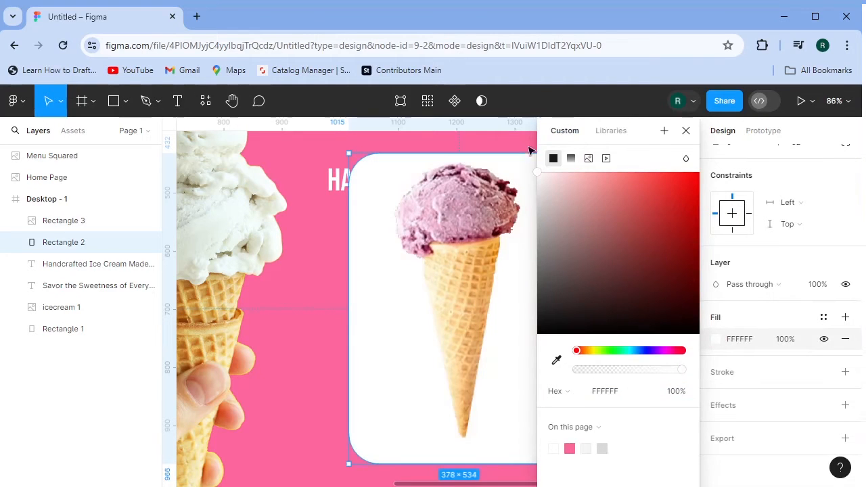
click(685, 131)
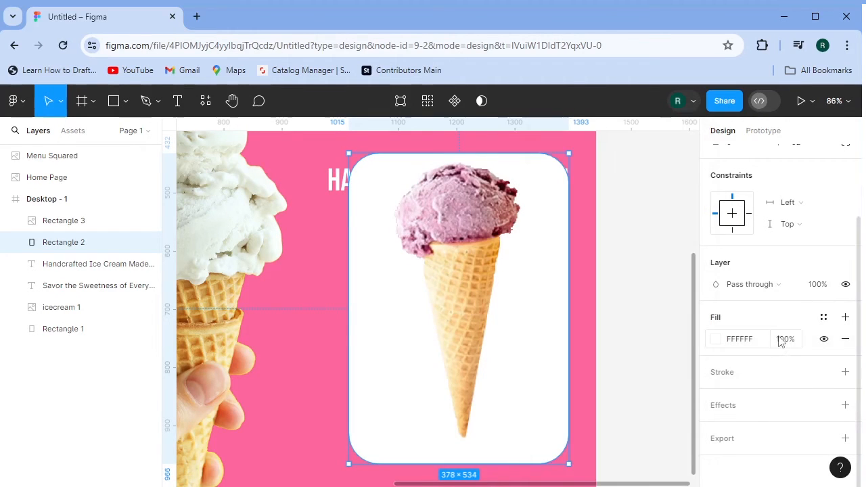
drag(782, 340, 693, 358)
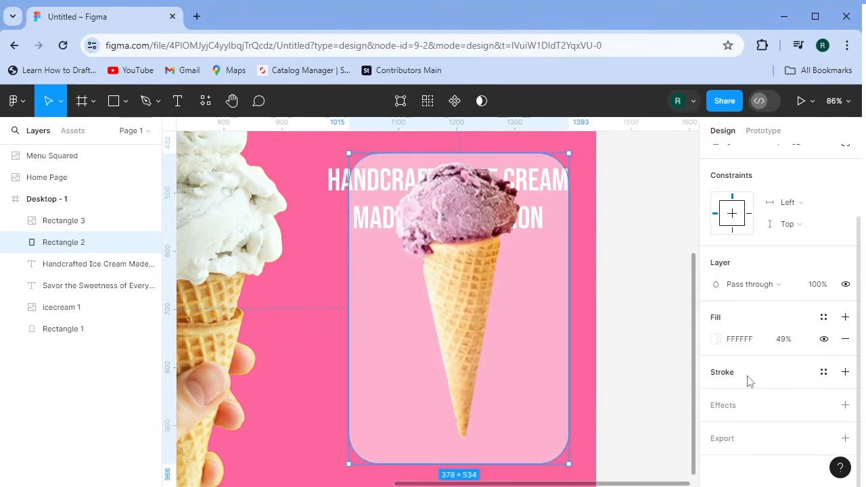
- Add a white (FFFFFF) stroke of width 1 inside the rounded card's edge
click(747, 379)
click(718, 395)
click(547, 176)
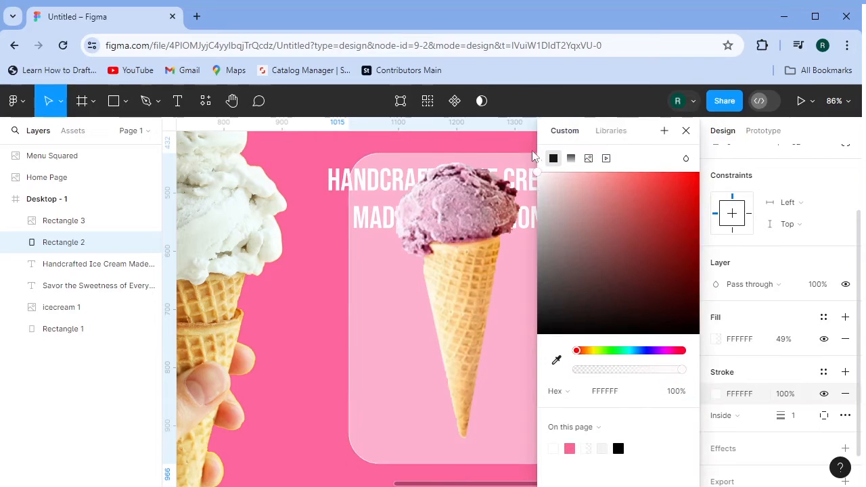
click(685, 131)
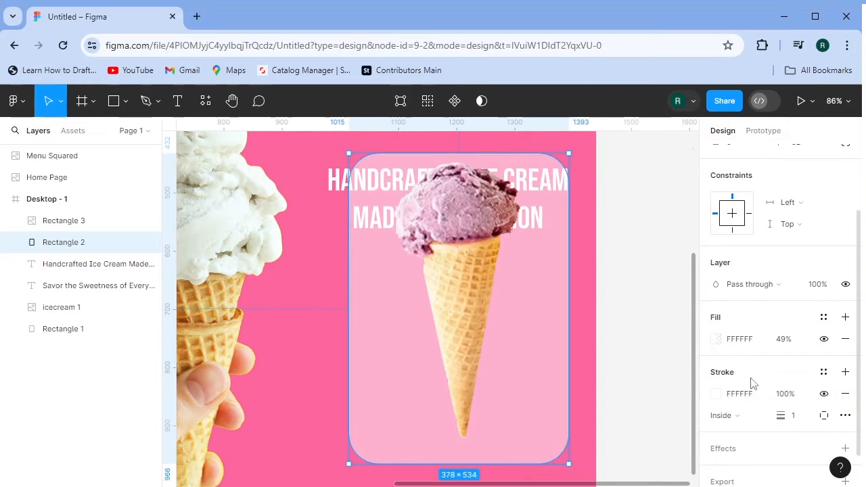
click(654, 360)
click(548, 351)
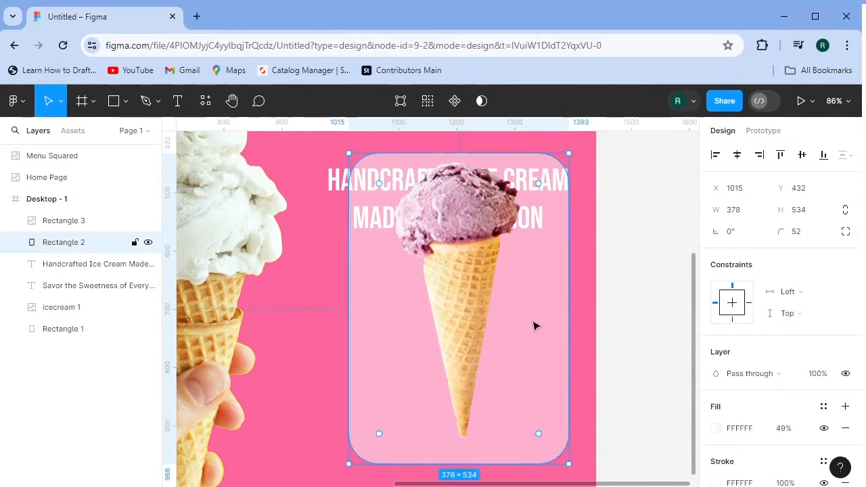
click(627, 345)
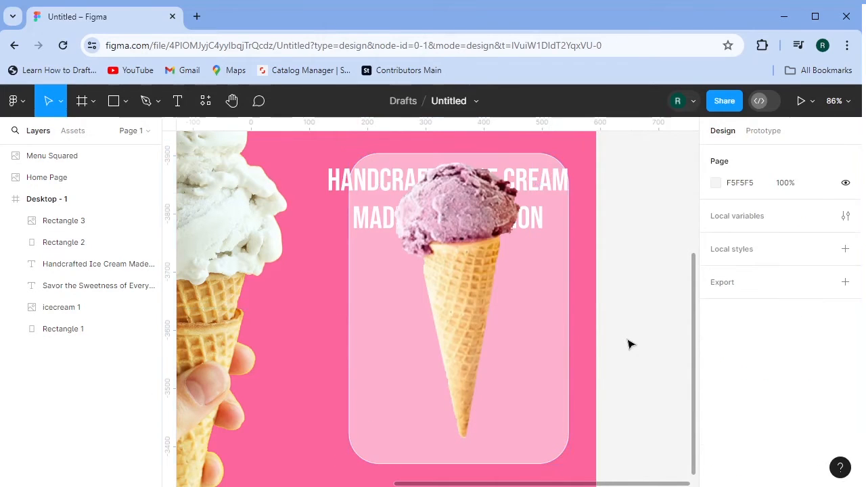
click(534, 337)
click(561, 324)
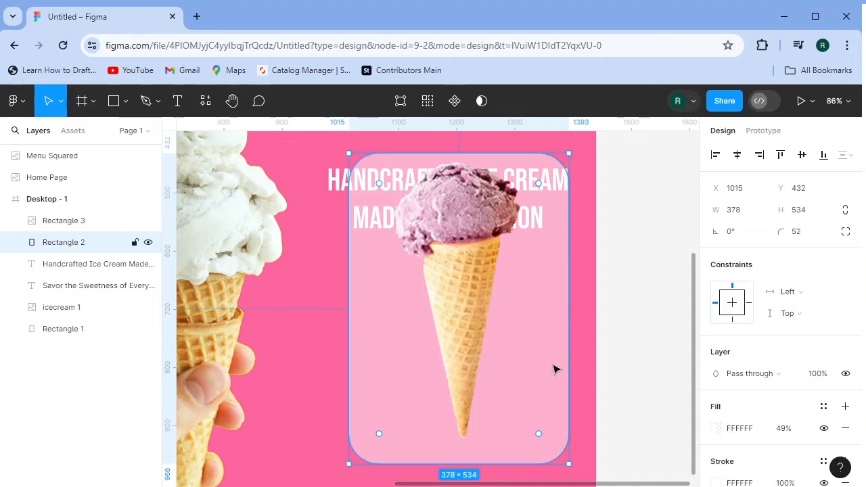
- Duplicate the rounded card and shrink the copy to about 345 × 355, placed over the cone inside the original card's lower part
key(ctrl+d)
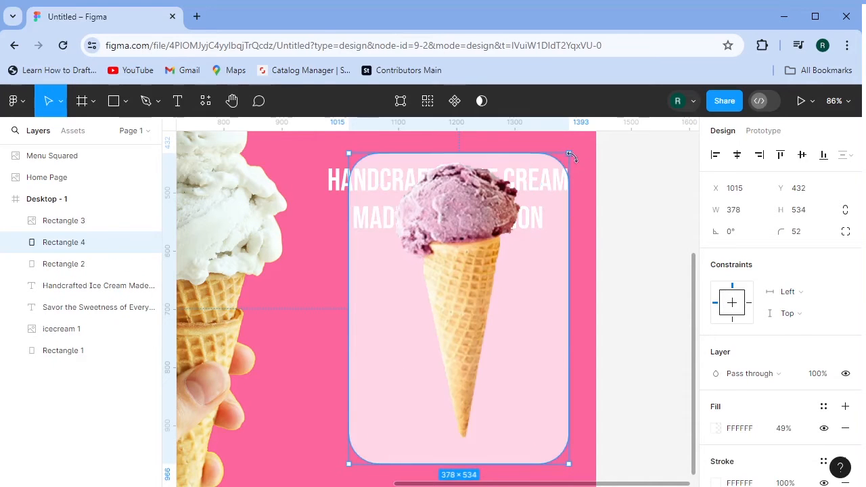
drag(569, 154, 550, 258)
drag(543, 387, 553, 376)
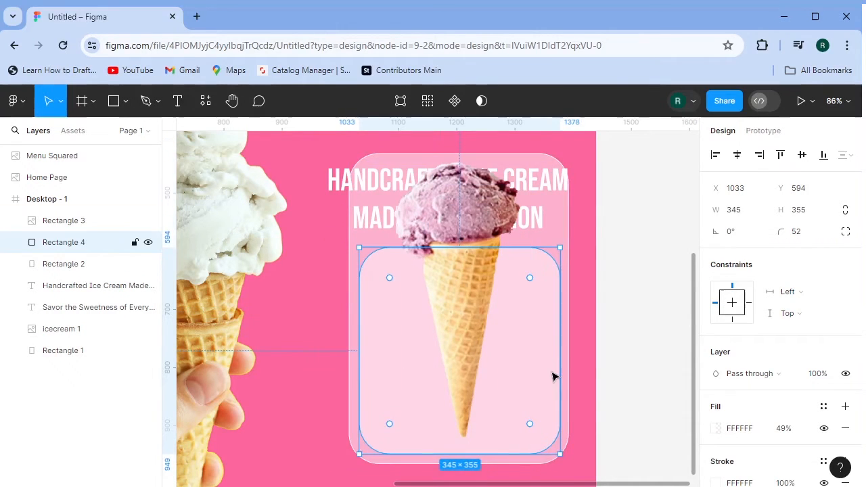
- Bring the smaller rounded card to the front so it overlaps the blueberry cone image
right_click(516, 256)
mouse_move(567, 206)
click(576, 223)
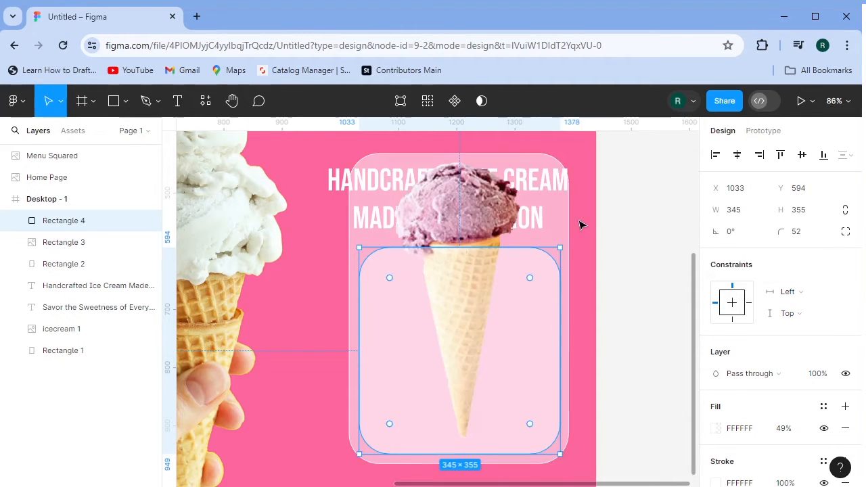
- Add a background blur effect with a blur of about 9.7 to the smaller rounded card
scroll(758, 412, down, 3)
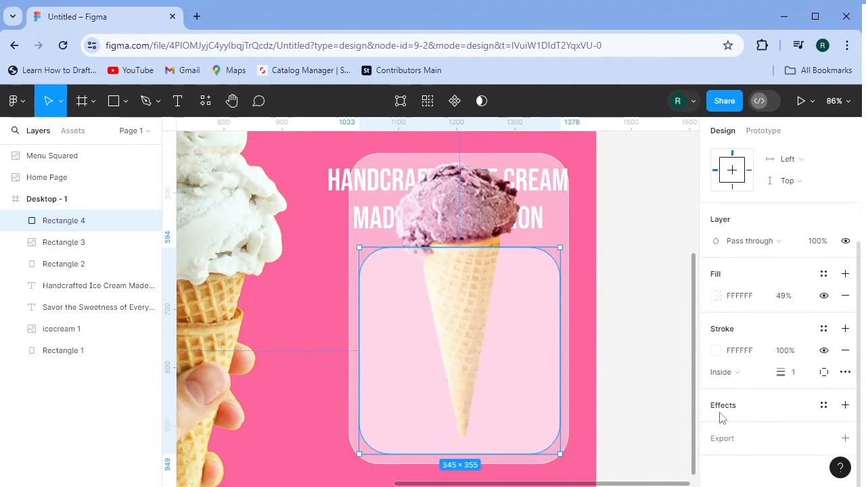
click(733, 407)
click(787, 429)
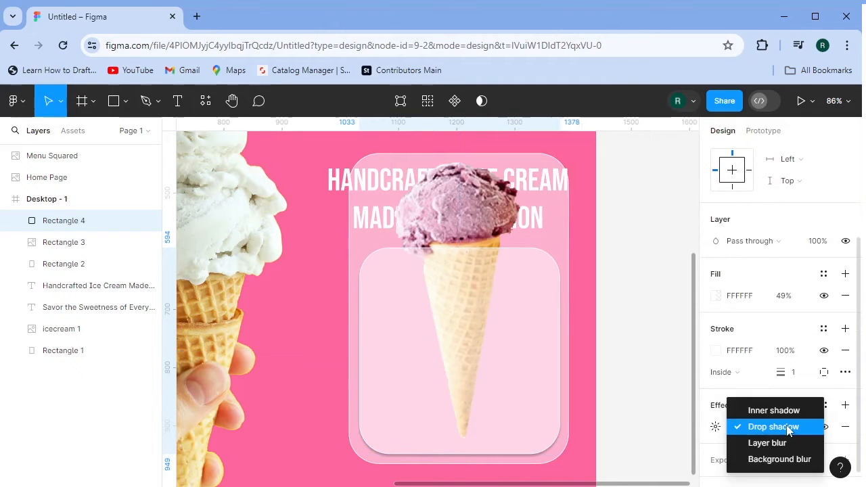
click(784, 461)
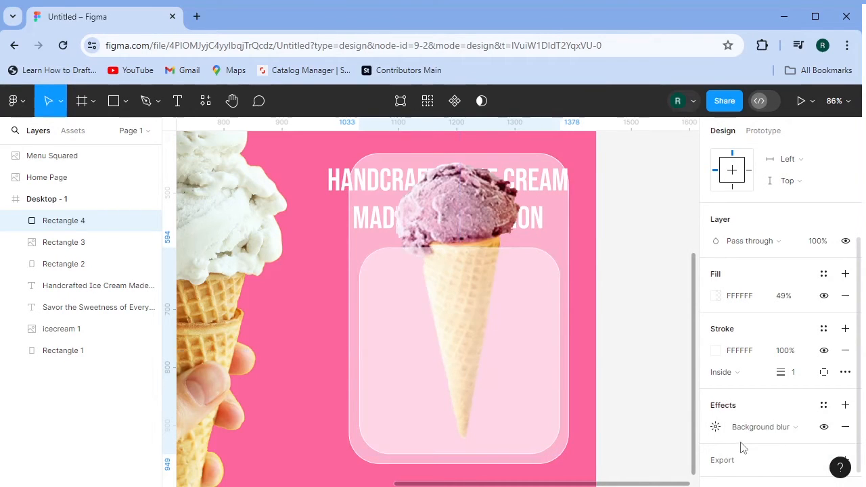
click(716, 427)
drag(571, 466, 629, 456)
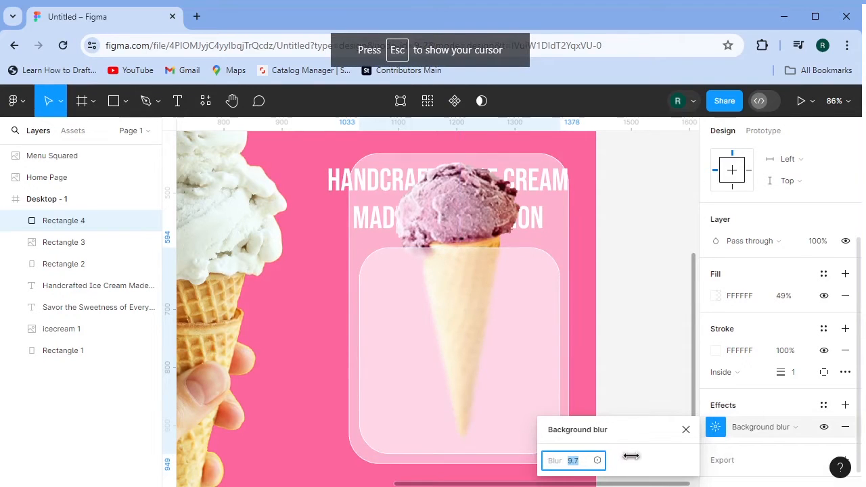
click(630, 350)
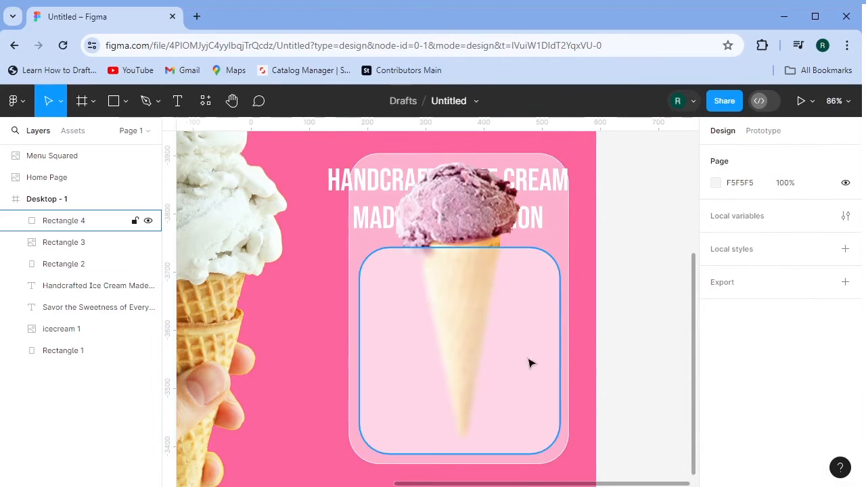
- Lower the smaller card's upper edge so the card measures about 345 × 326
click(481, 306)
drag(460, 247, 460, 264)
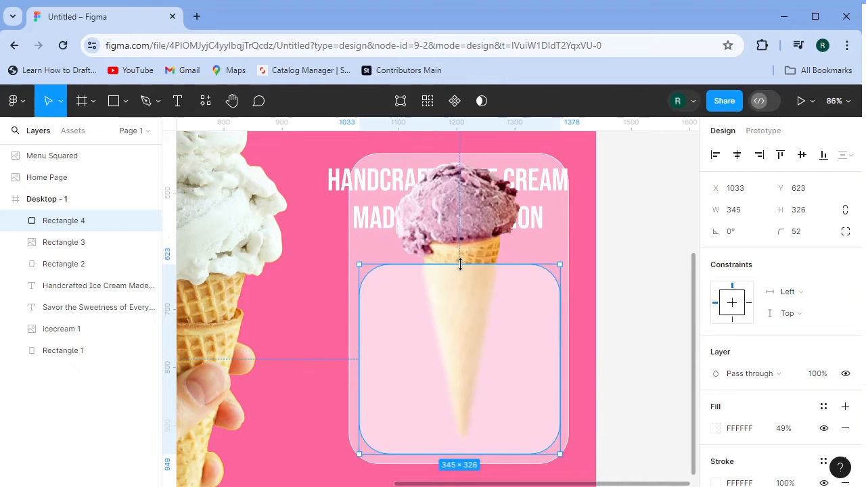
click(633, 316)
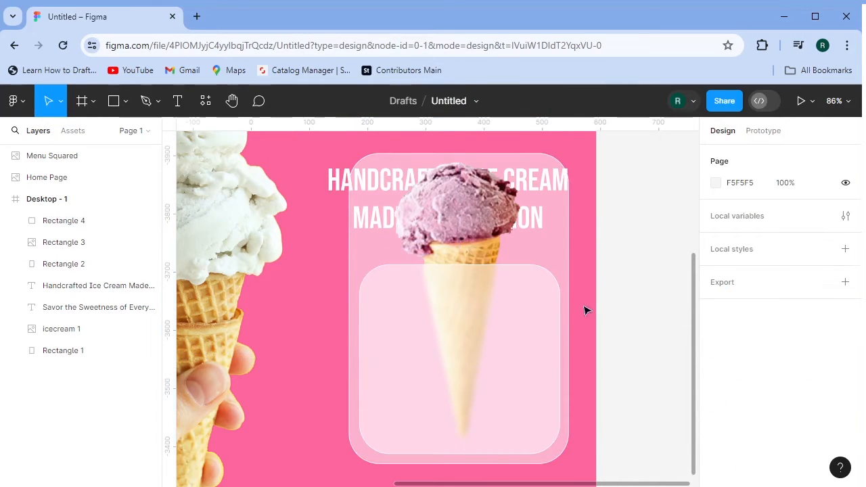
- Add the title text "Blueberry Bliss" and center it in the upper part of the smaller card
click(179, 101)
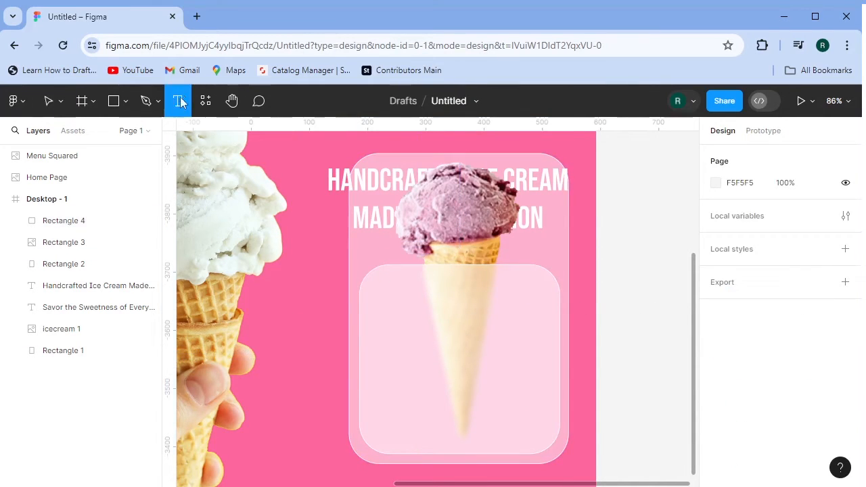
click(397, 288)
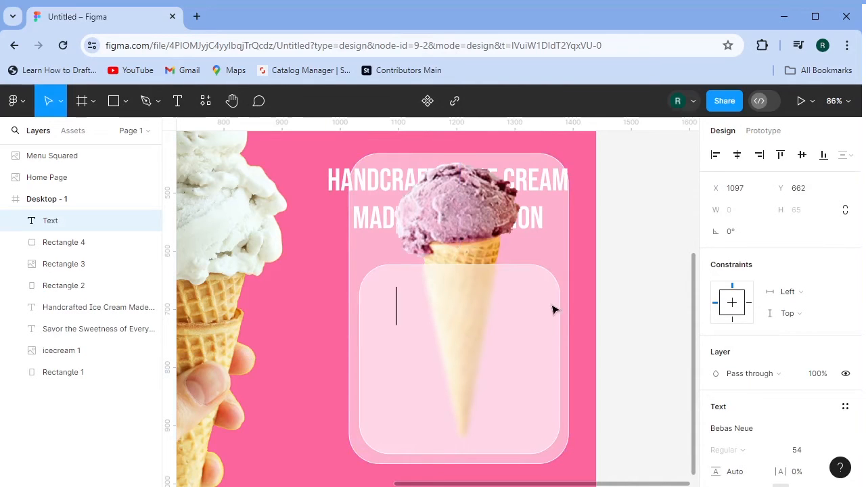
scroll(554, 312, down, 1)
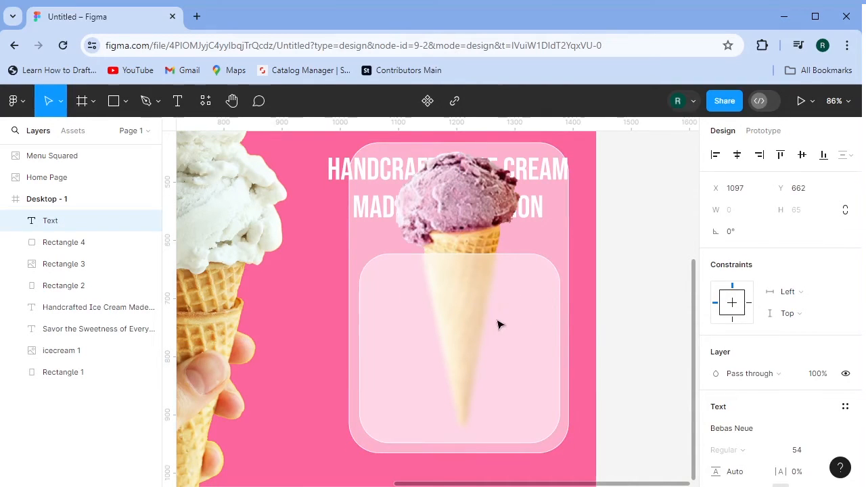
text(Blueberry Bliss)
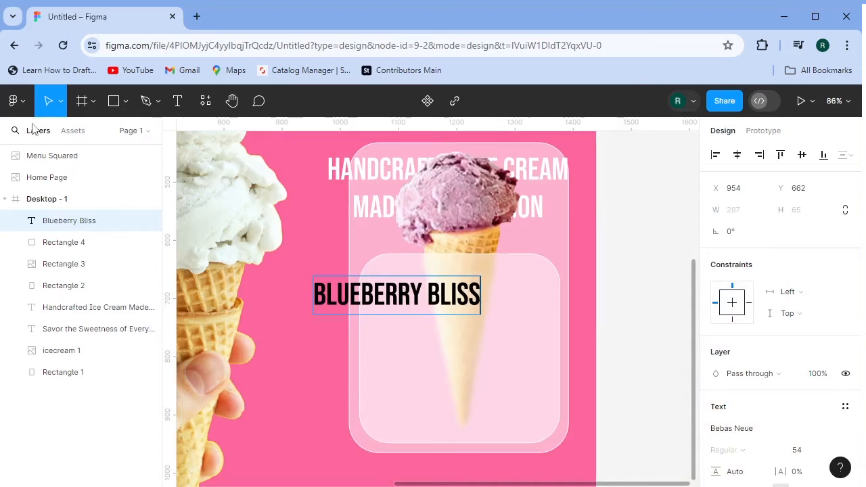
key(Escape)
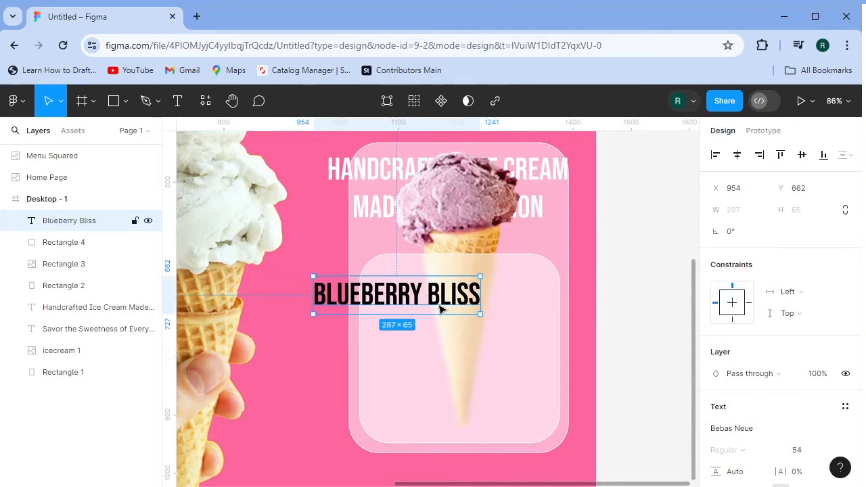
drag(441, 309, 509, 298)
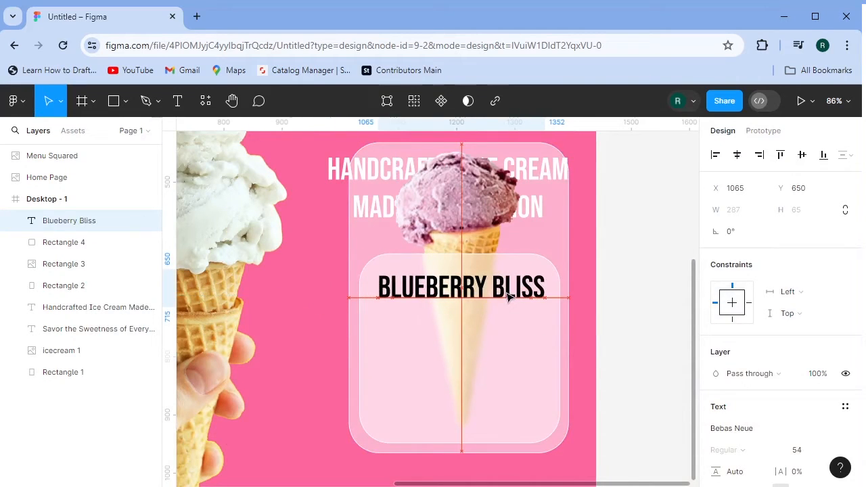
drag(509, 298, 503, 308)
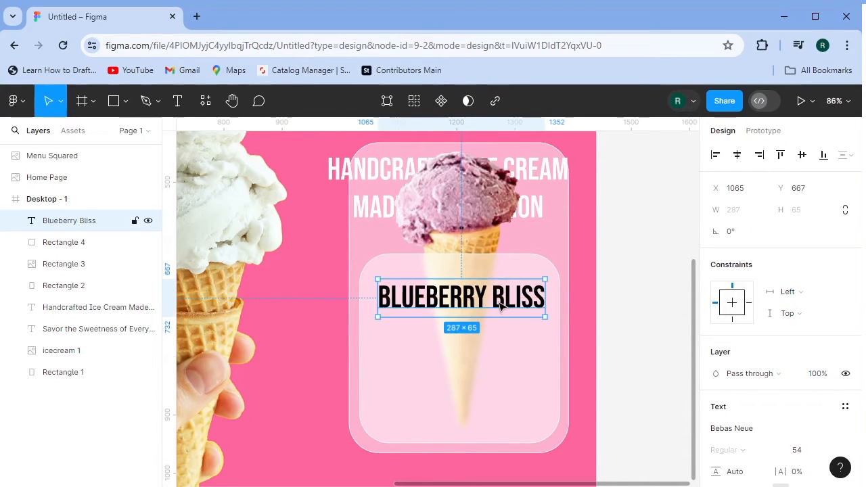
click(600, 356)
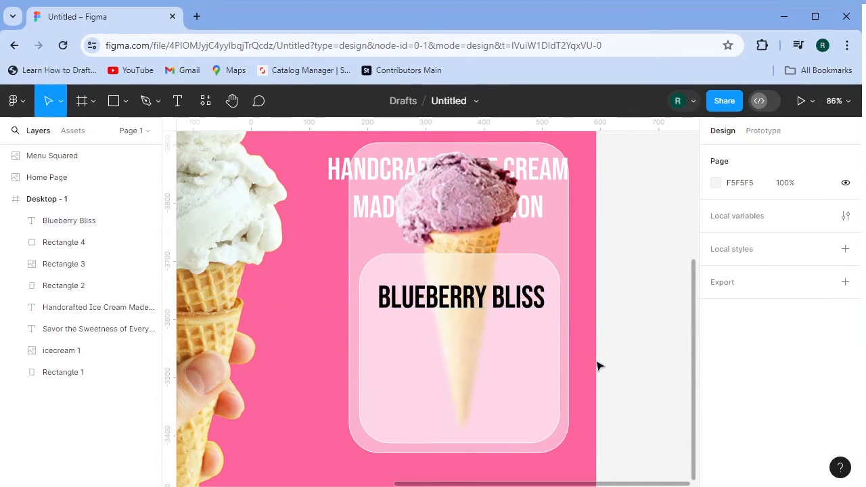
- Add the description text "Fresh blueberries blended into creamy perfection." and set its font size to 27
click(178, 101)
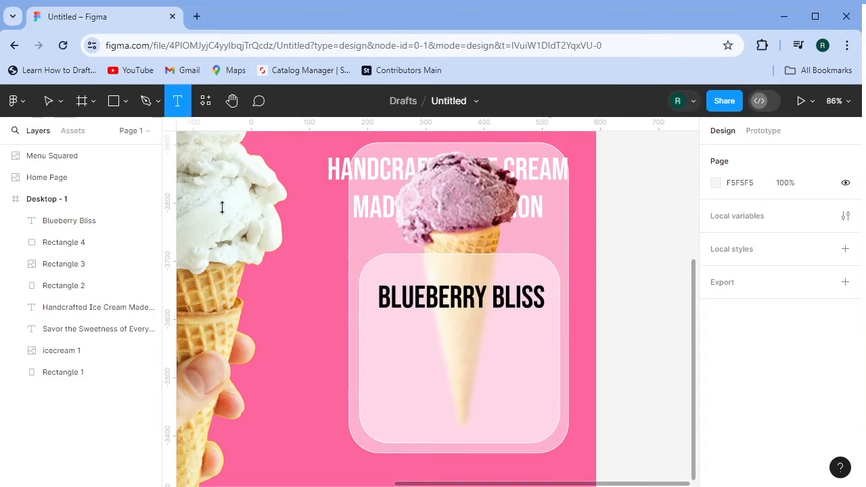
click(386, 344)
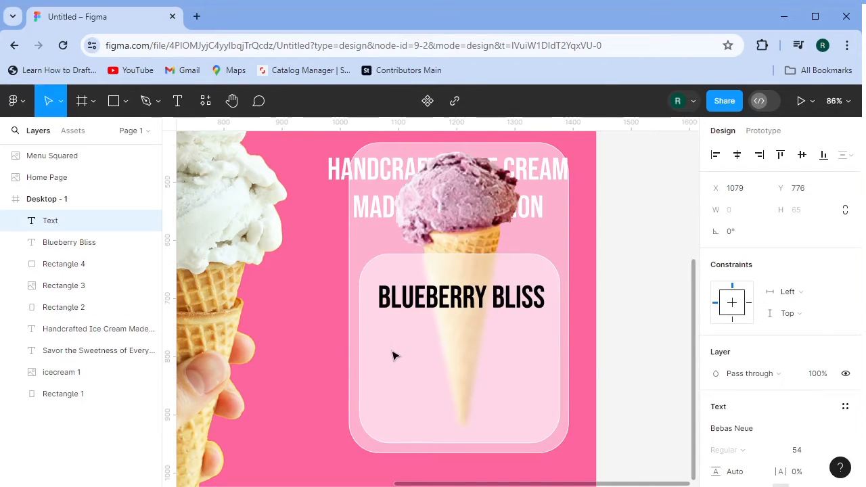
text(Fresh blueberries blended into creamy perfection)
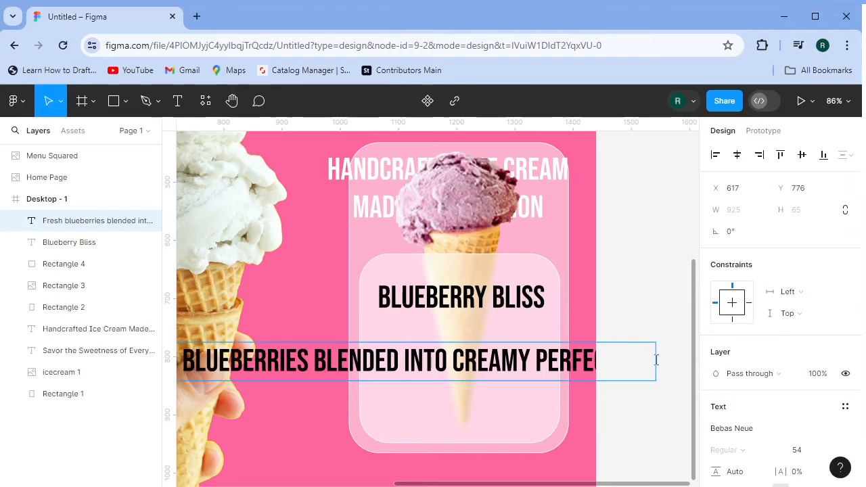
drag(629, 359, 114, 367)
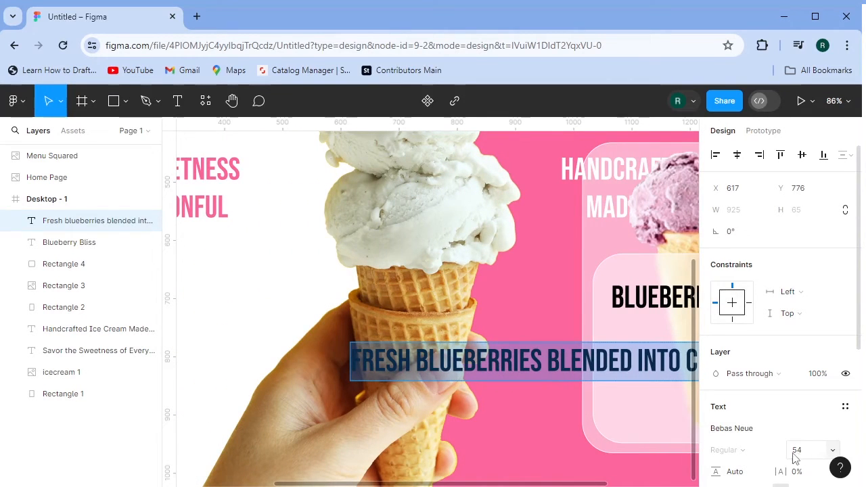
drag(799, 451, 764, 457)
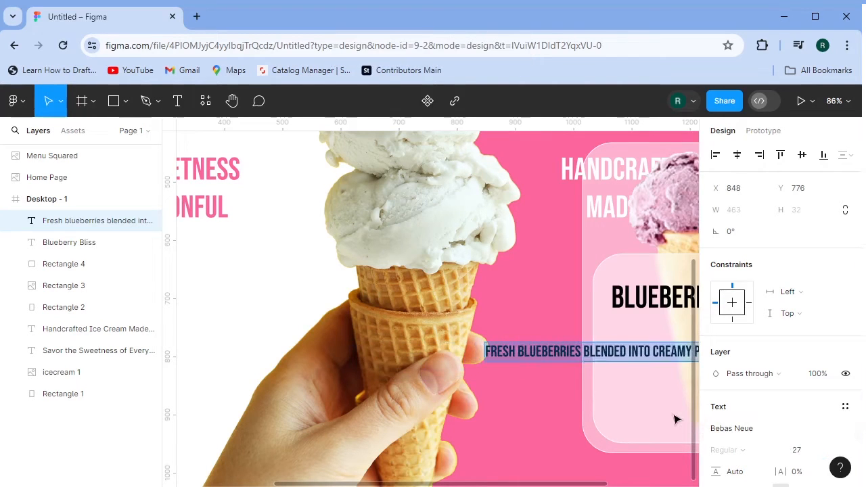
key(Escape)
- Move the description below the Blueberry Bliss title and break it into two lines after "into"
drag(659, 408, 414, 402)
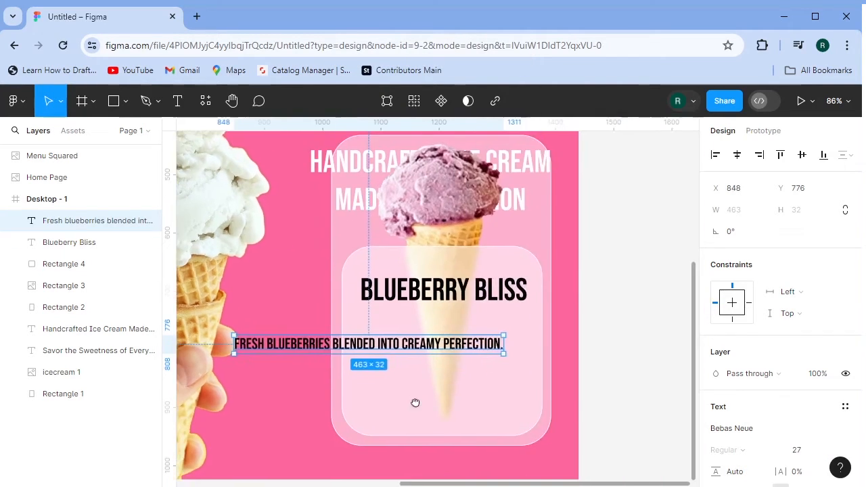
drag(427, 351, 530, 341)
double_click(521, 340)
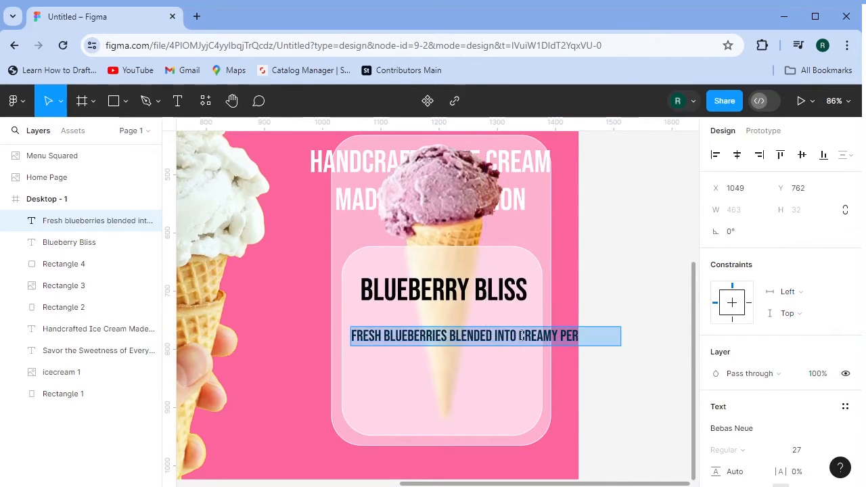
click(520, 337)
key(Return)
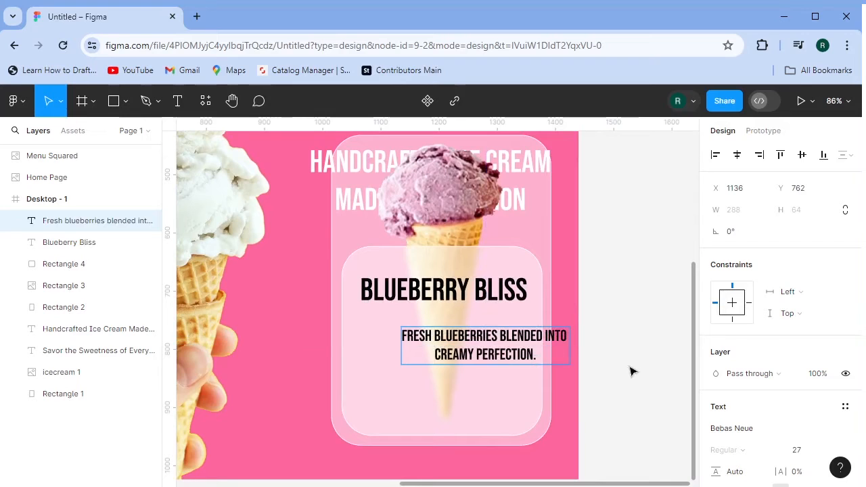
- Align the description under the title and place a copy below it reading "Price: $3.99/small scoop"
drag(526, 358, 476, 392)
double_click(488, 405)
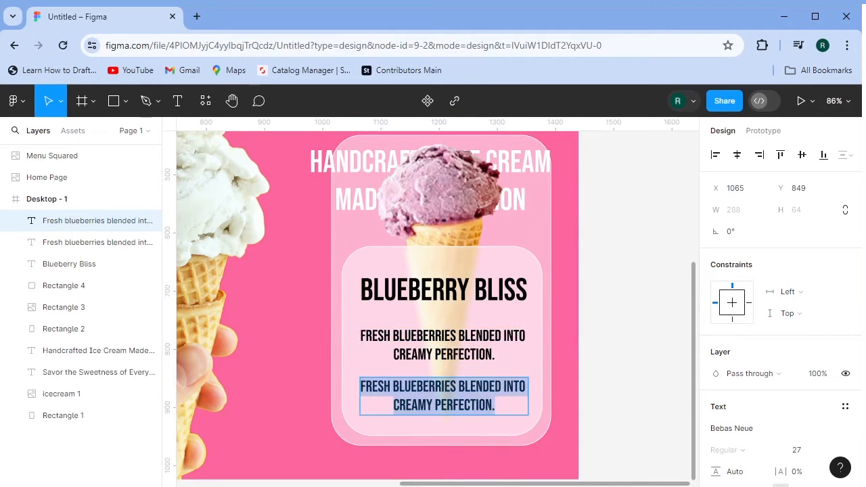
text(Price: $3.99/small scoop)
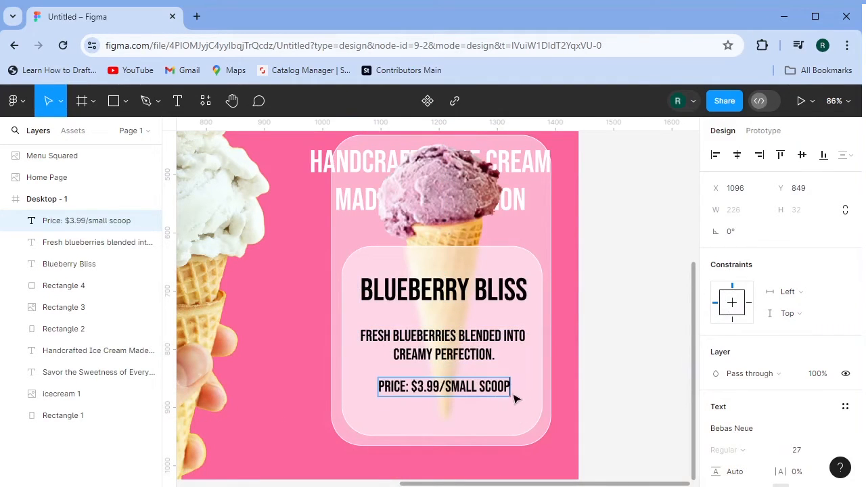
- Set the font size of the price text to 34
drag(511, 387, 353, 394)
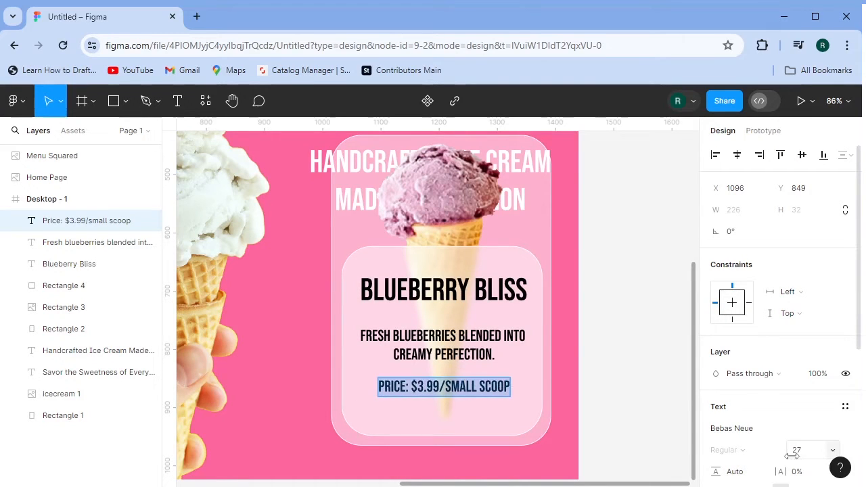
drag(792, 456, 803, 455)
key(Escape)
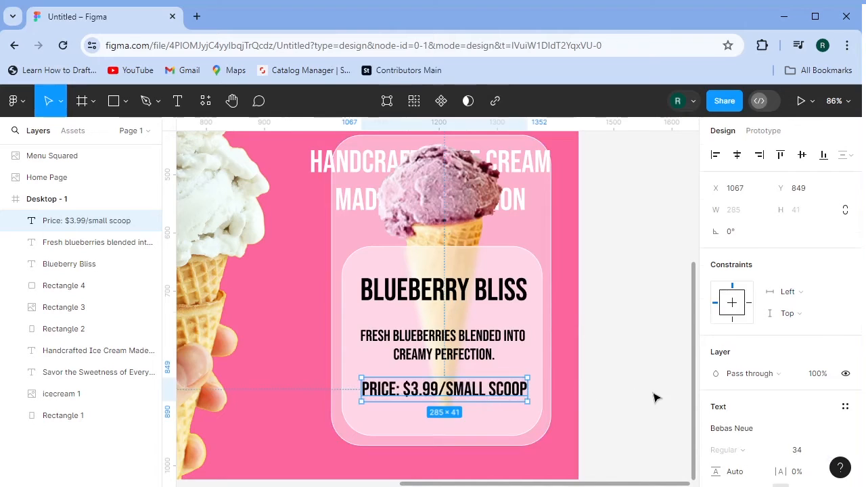
click(654, 398)
- Space the title, description and price vertically on the smaller card at Y 673, 769 and 864, all aligned to X 1065
drag(479, 393, 476, 404)
drag(465, 342, 464, 350)
drag(458, 294, 459, 298)
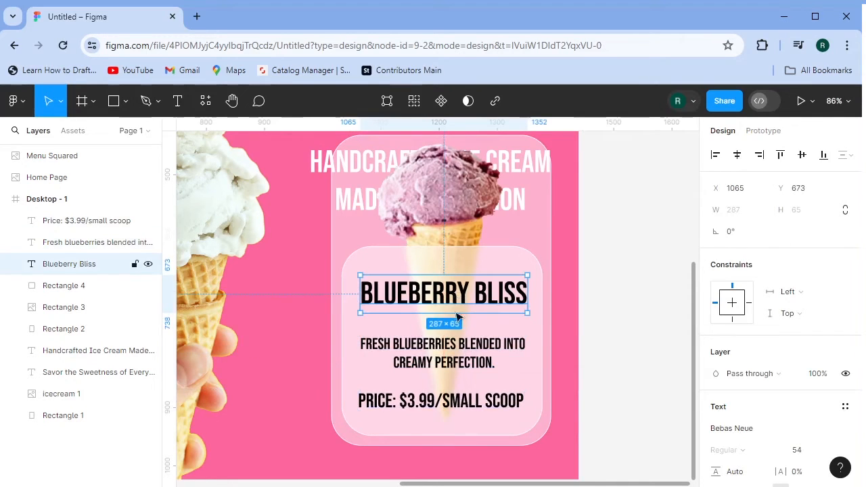
drag(464, 350, 465, 352)
key(Up)
key(Up)
key(Up)
key(Up)
key(Up)
key(Up)
key(Up)
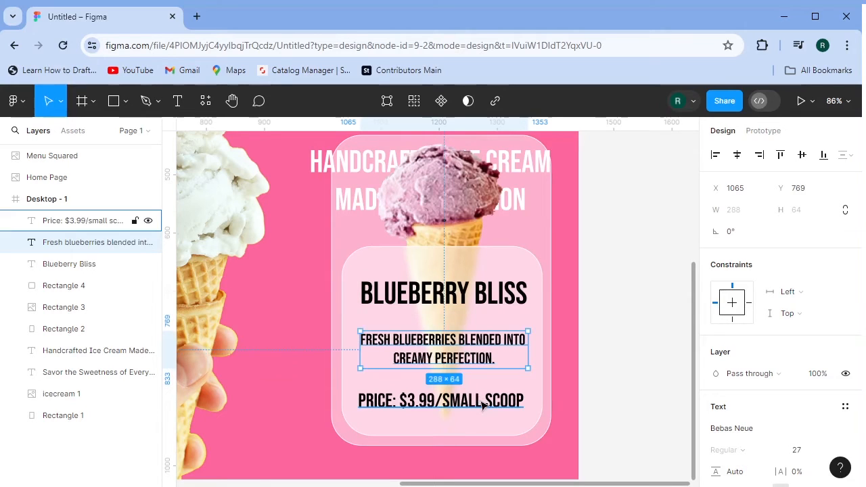
drag(481, 402, 484, 401)
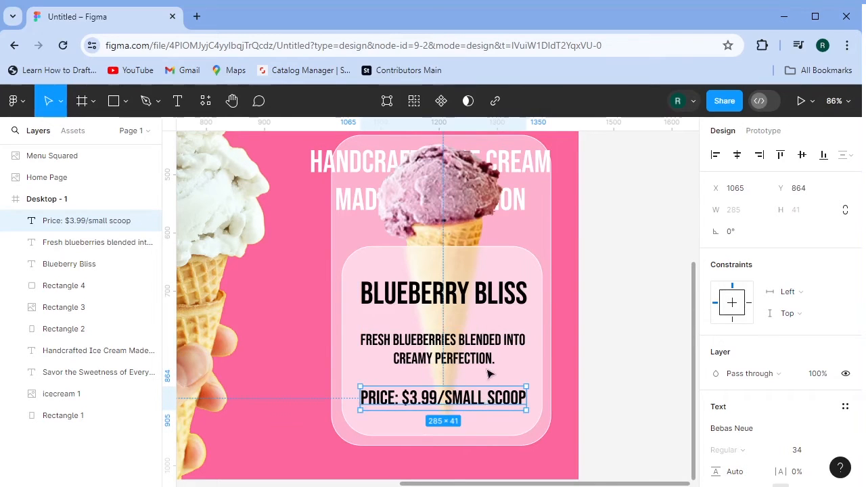
- Change the fill colour of the Blueberry Bliss title, description and price texts to AD3C3C
shift+click(488, 345)
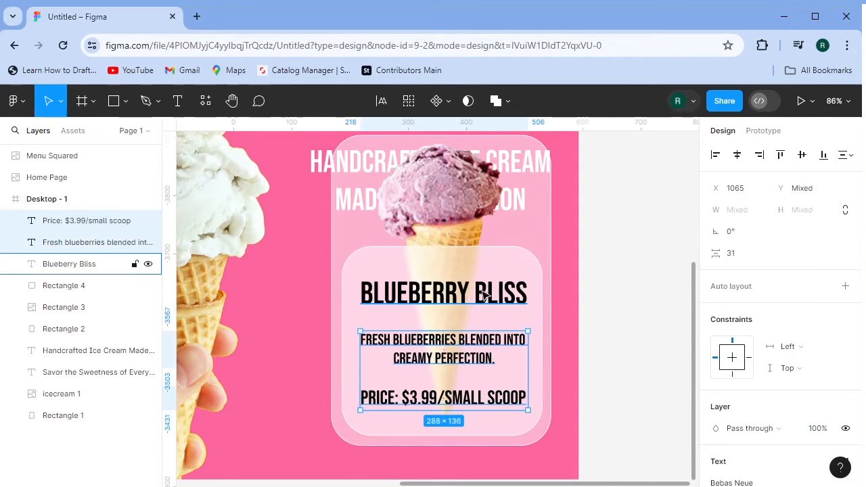
shift+click(484, 294)
scroll(756, 460, down, 3)
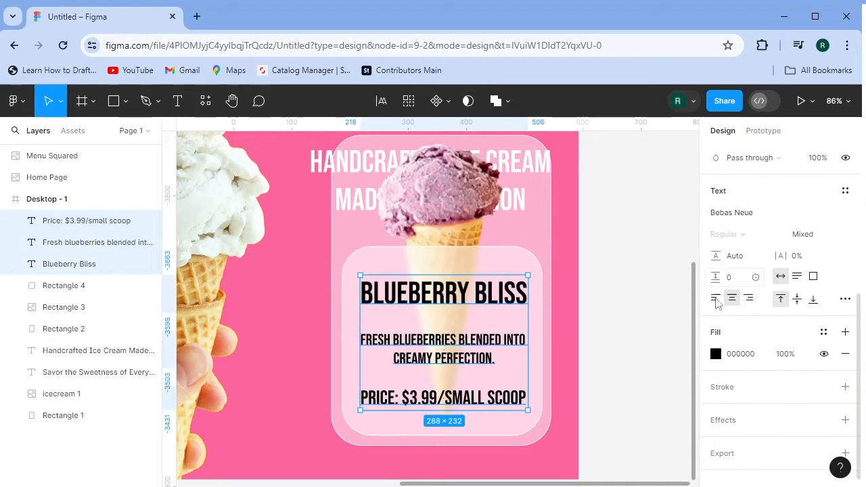
click(716, 354)
drag(591, 202, 644, 228)
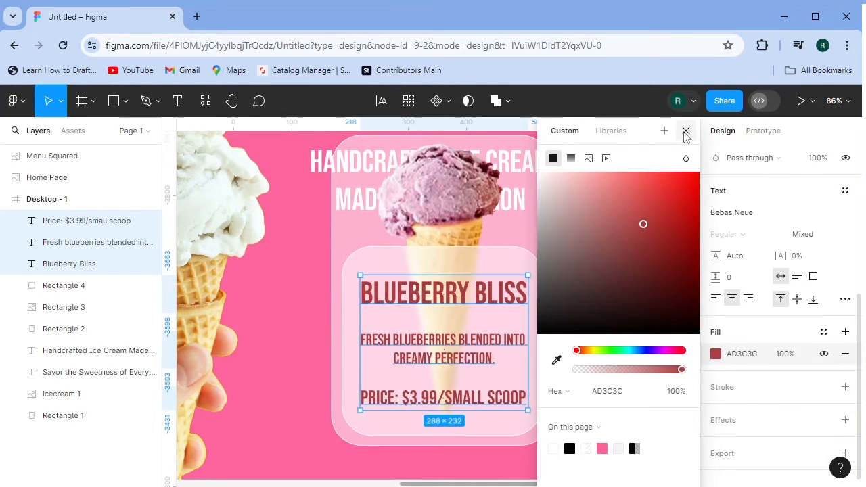
click(686, 131)
click(621, 279)
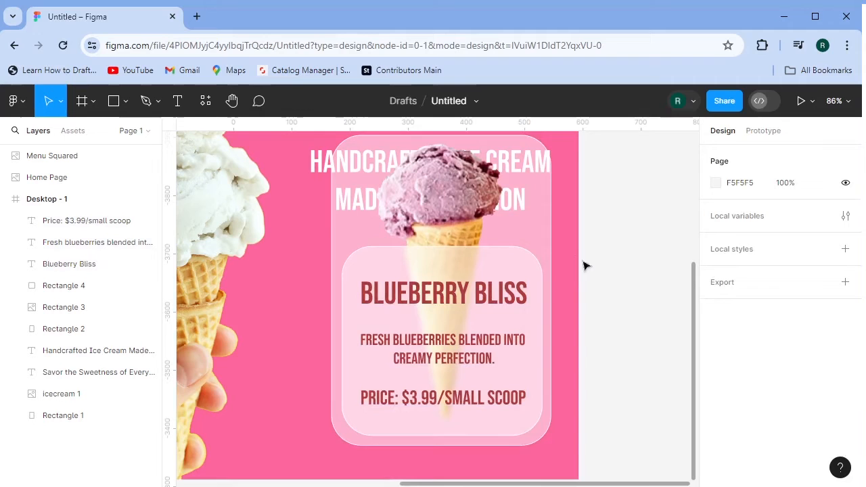
- Group the card's rectangles, ice cream image and three texts, leaving the white headline out of the group
click(536, 225)
drag(610, 157, 410, 430)
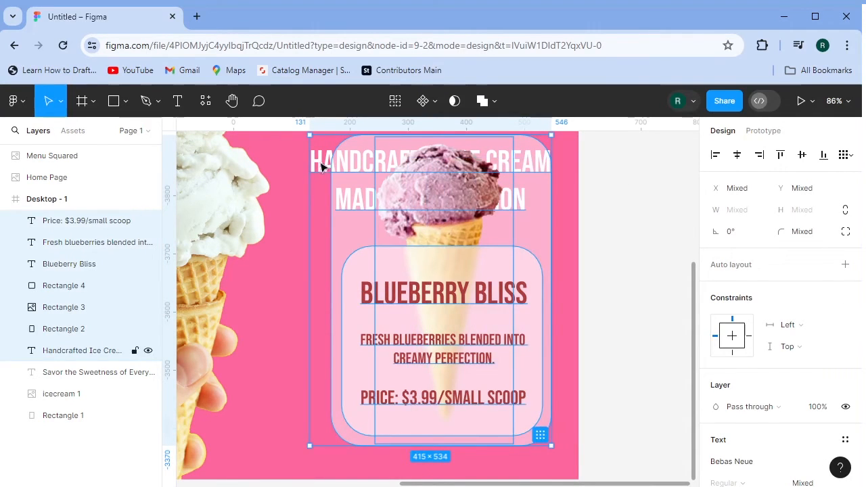
shift+click(324, 164)
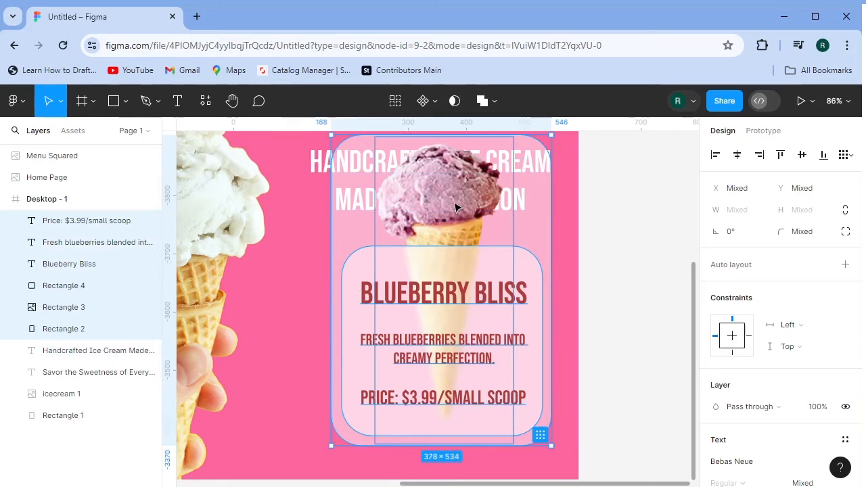
key(ctrl+g)
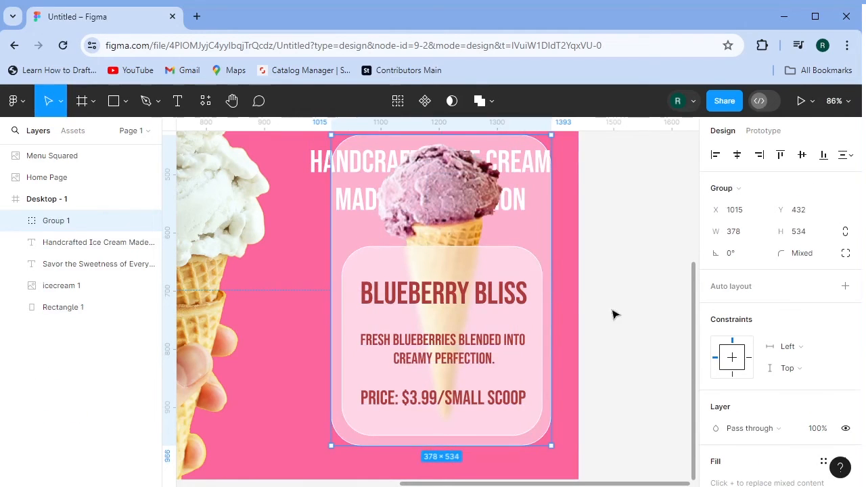
- Place two copies of the grouped card in a row to its left, with 76 px gaps between the cards
scroll(516, 311, down, 5)
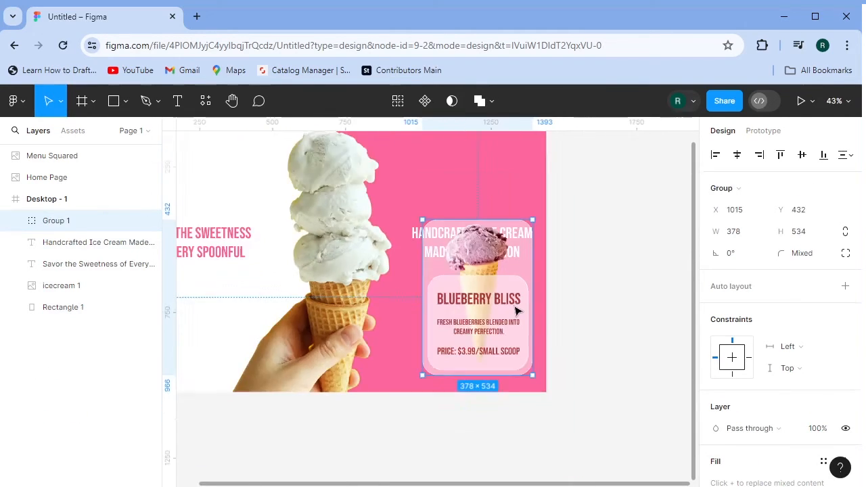
scroll(406, 314, left, 5)
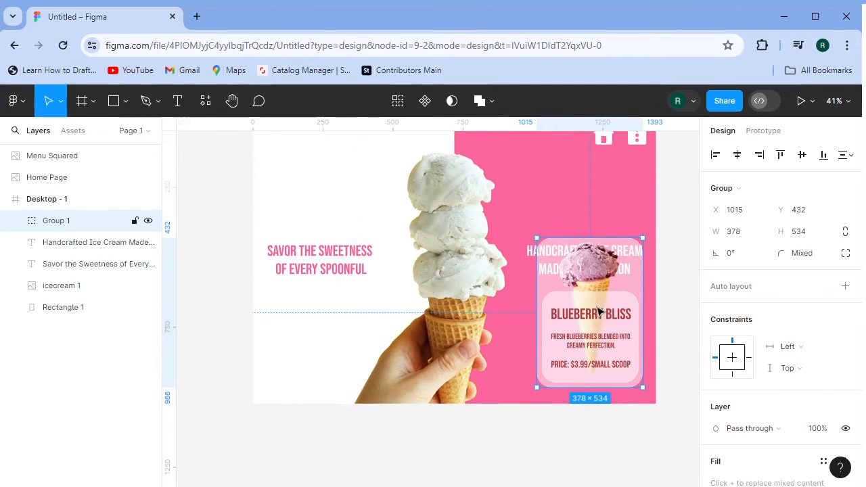
drag(605, 311, 476, 312)
key(ctrl+d)
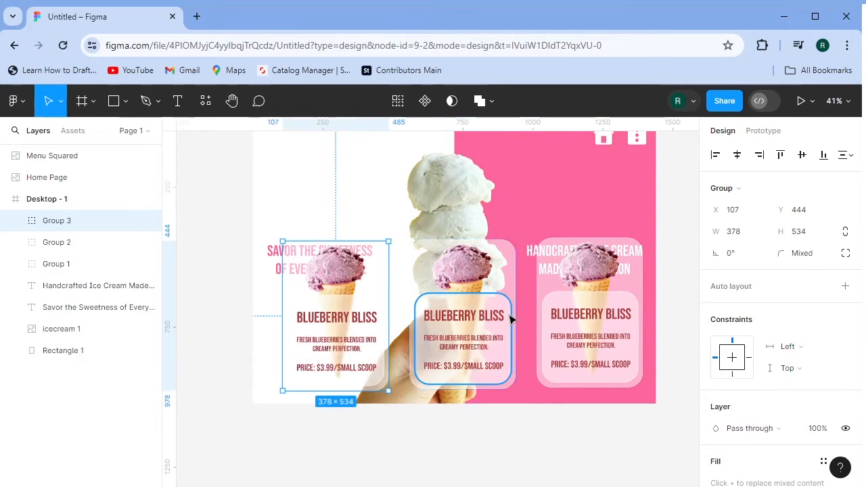
- Distribute the three flavor cards with equal horizontal spacing
shift+click(474, 334)
shift+click(571, 342)
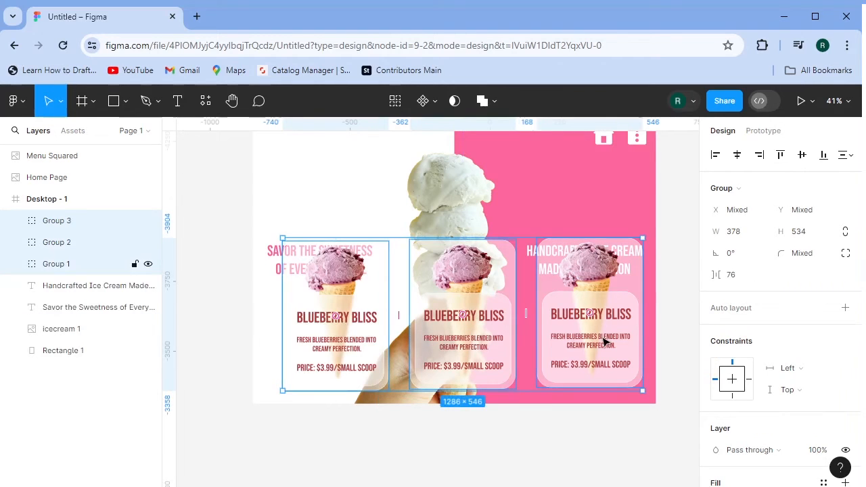
click(845, 155)
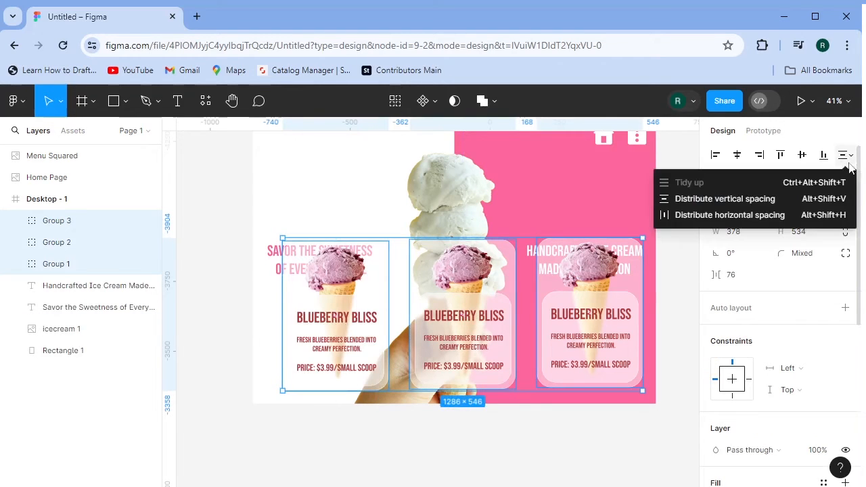
click(750, 216)
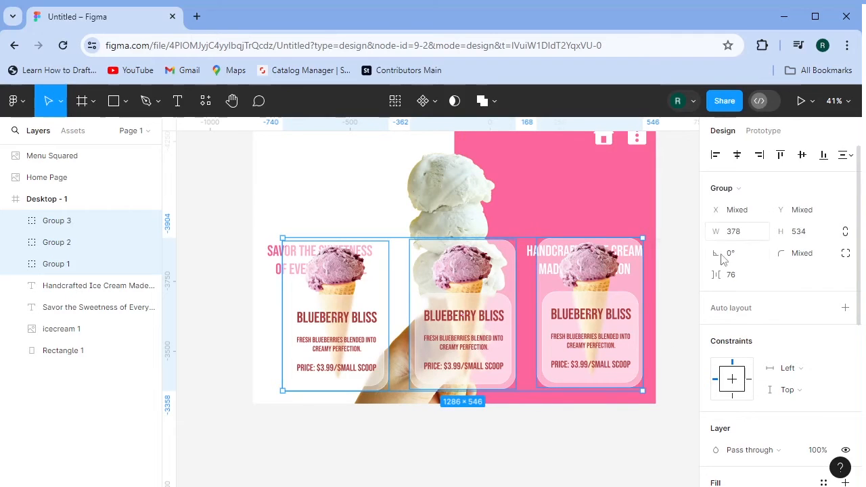
scroll(536, 401, up, 1)
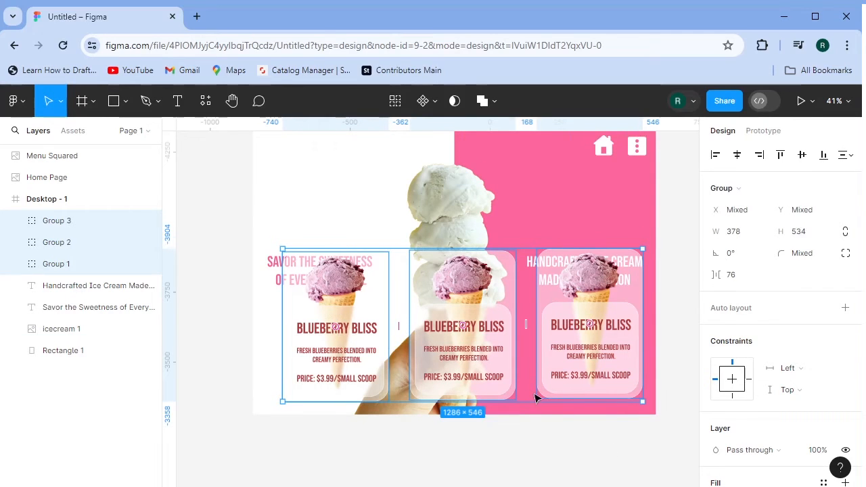
click(539, 452)
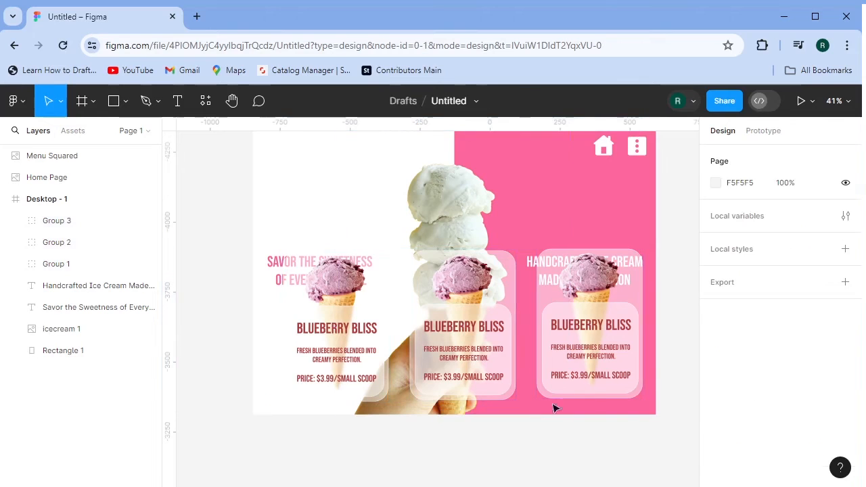
- Line up the middle and left cards with the right one at Y 432
click(549, 329)
drag(458, 323, 458, 326)
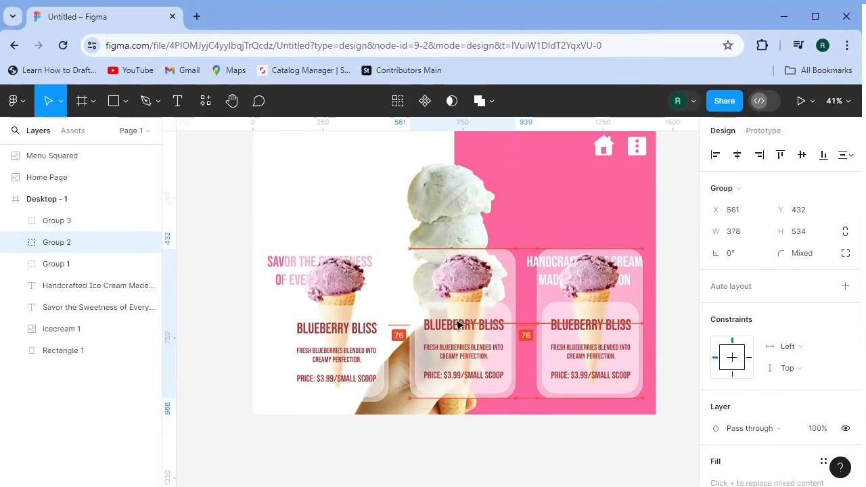
drag(341, 343, 340, 338)
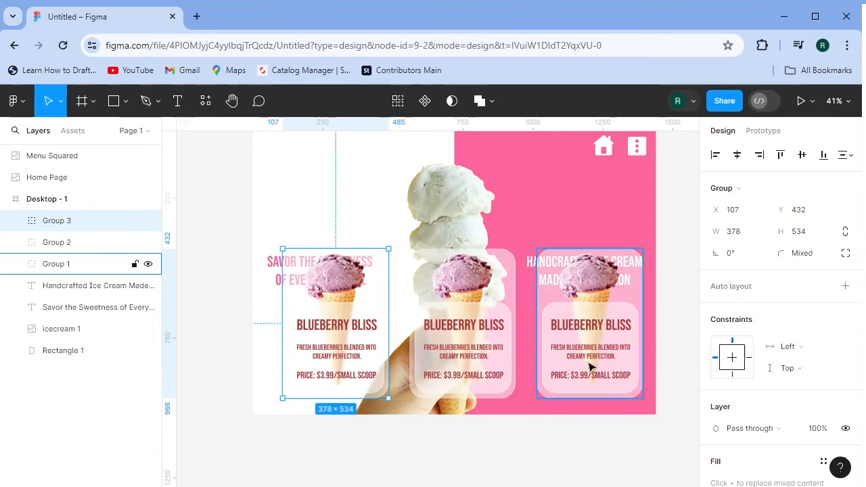
- Replace the middle card's ice cream image with the Strawberry image file
click(454, 279)
double_click(455, 279)
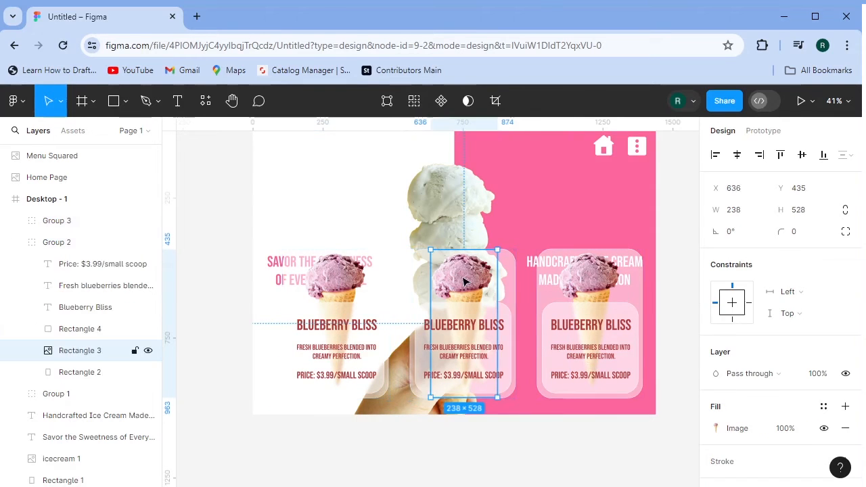
scroll(470, 337, up, 3)
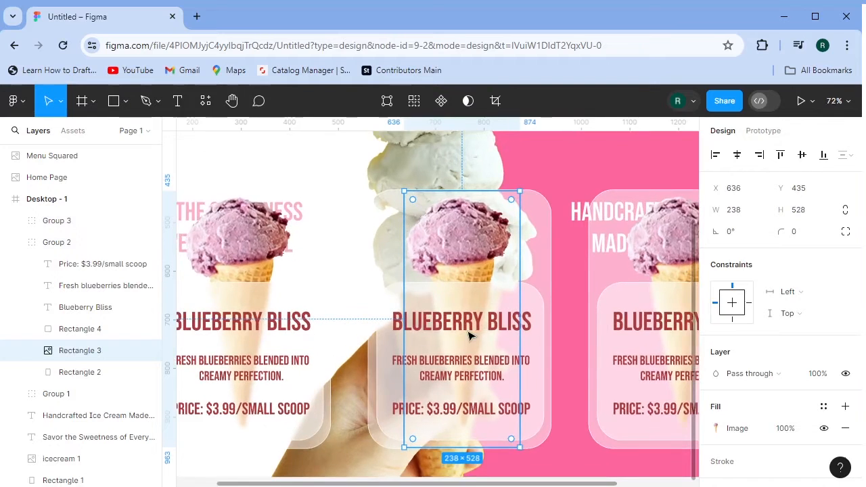
click(728, 431)
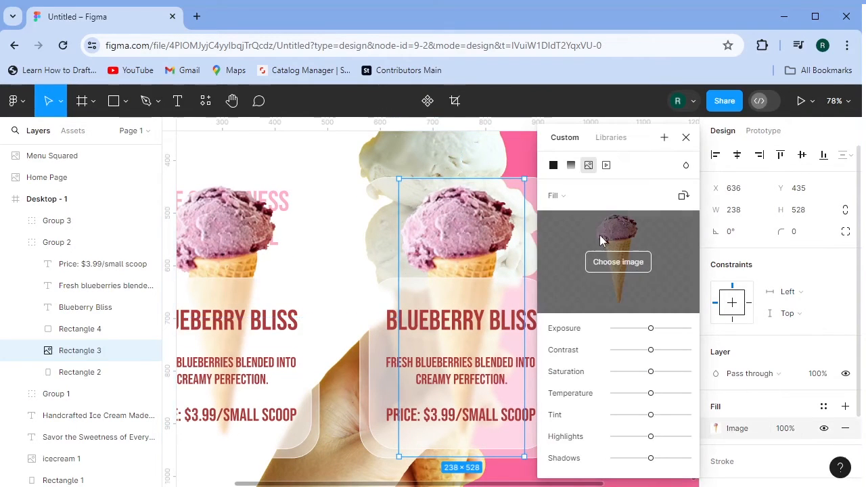
click(618, 263)
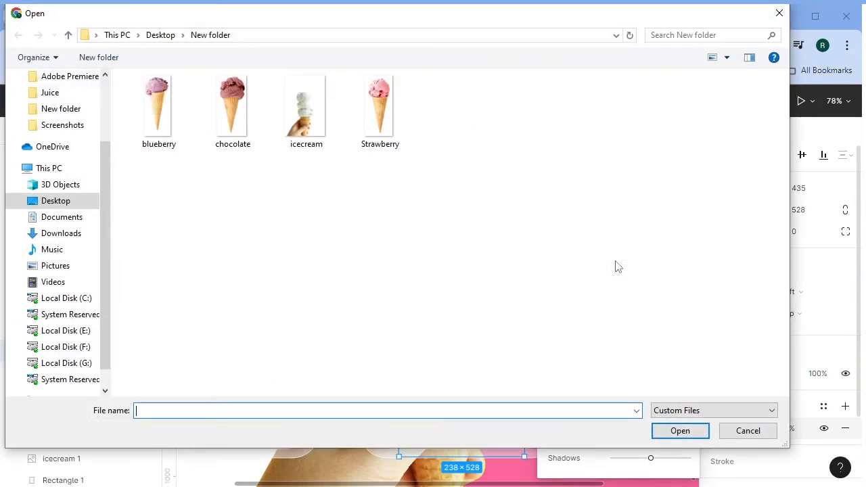
click(404, 145)
click(693, 439)
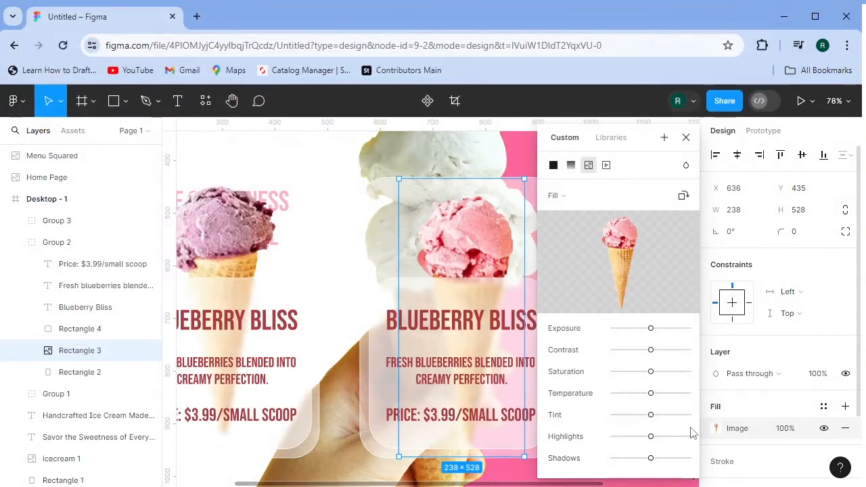
click(687, 138)
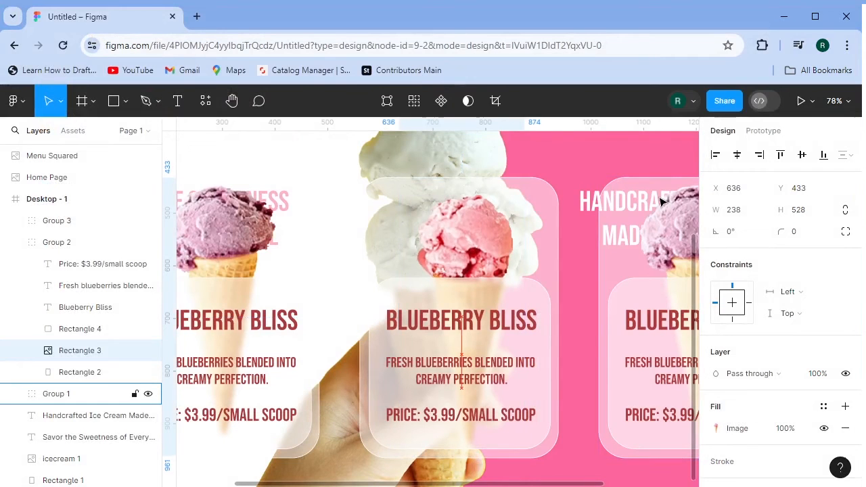
- Nudge the middle card's strawberry cone image up to Y 418
key(Up)
key(Up)
key(Up)
key(Up)
key(Up)
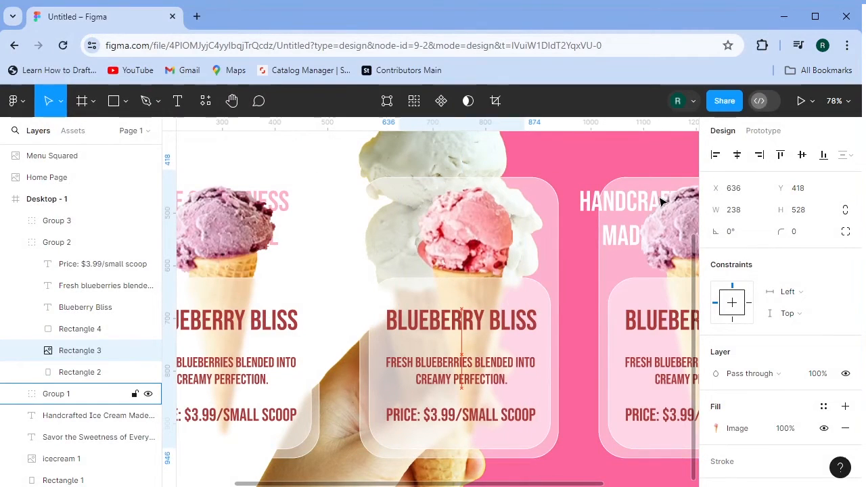
- Retitle the middle card "Strawberry" and replace its description with "Ripe strawberries swirled into a sweet sensation.", breaking the line after "swirled"
double_click(479, 323)
text(Strawberry)
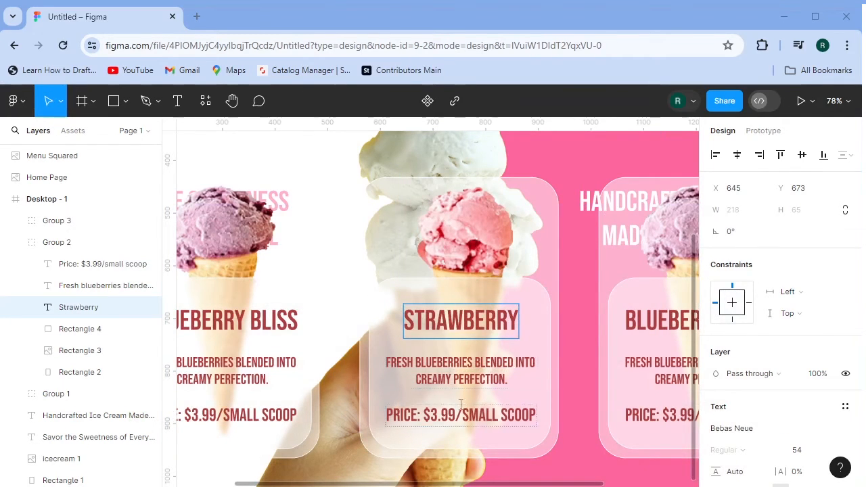
double_click(409, 379)
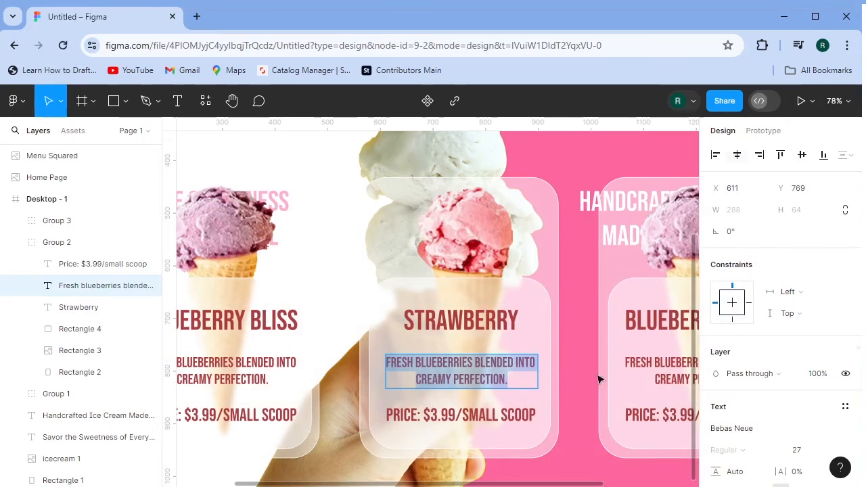
text(RIPE STRAWBERRIES SWIRLED INTO A SWEET SENSATION.)
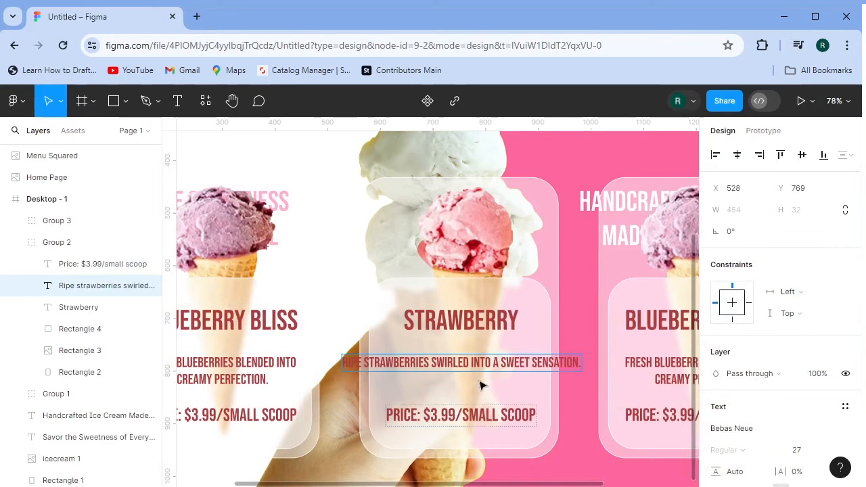
key(Return)
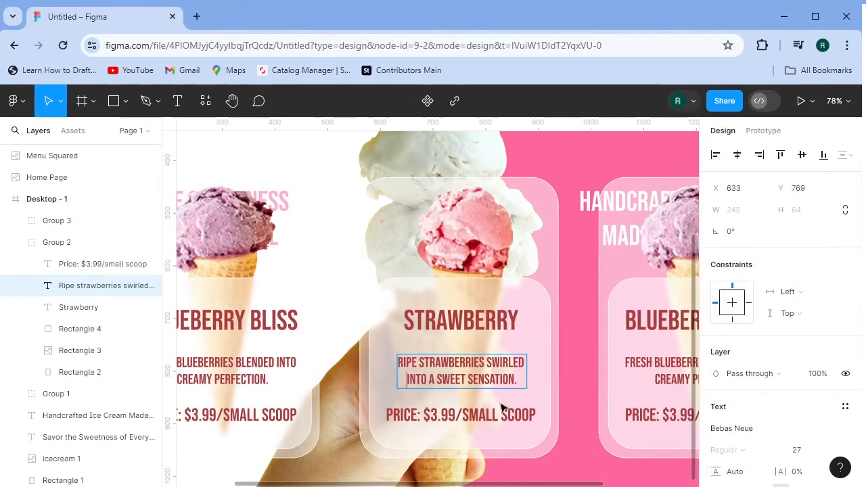
- Shift the strawberry description slightly left to centre it under the card title
key(Escape)
drag(492, 378, 489, 378)
click(600, 433)
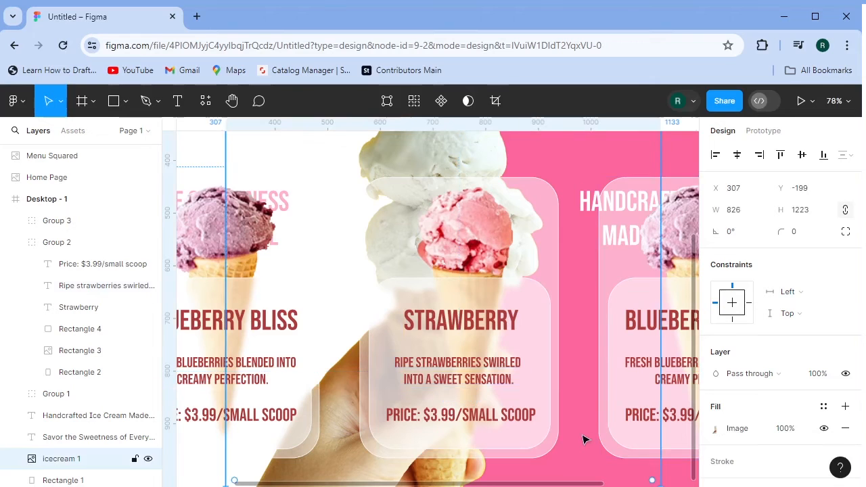
- Replace the right card's ice cream image with the chocolate image file
drag(642, 426, 413, 411)
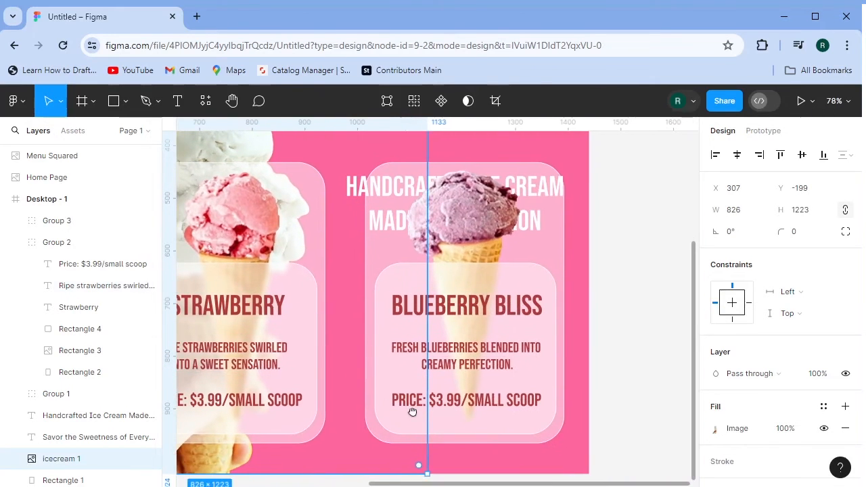
click(472, 229)
double_click(472, 228)
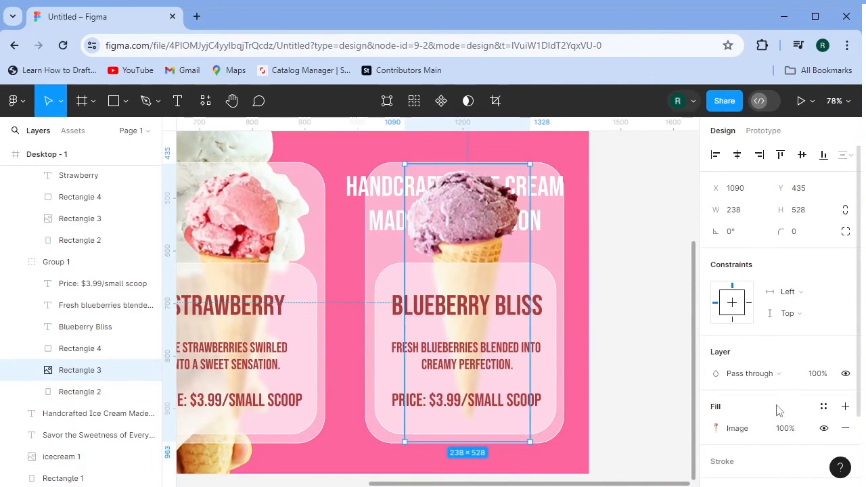
click(716, 429)
mouse_move(602, 214)
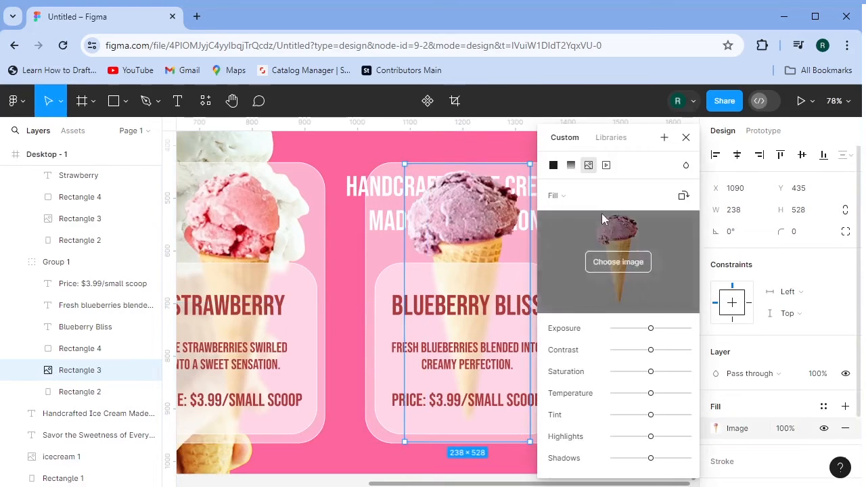
click(614, 264)
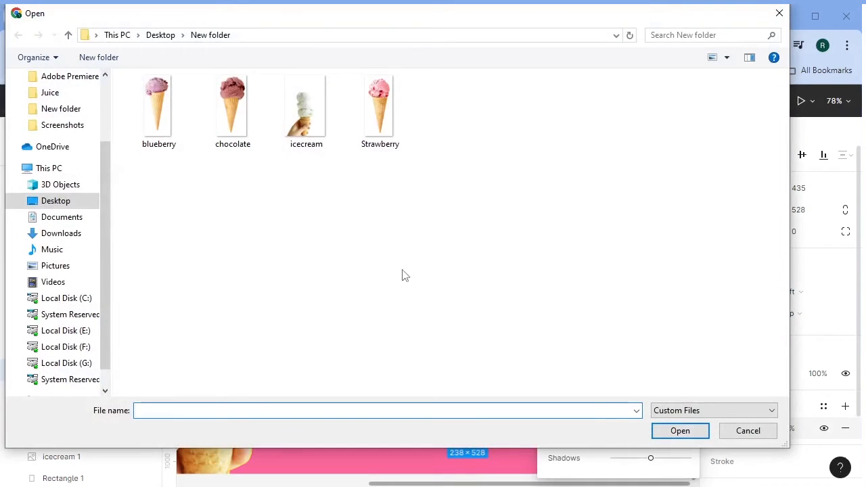
click(238, 138)
click(680, 432)
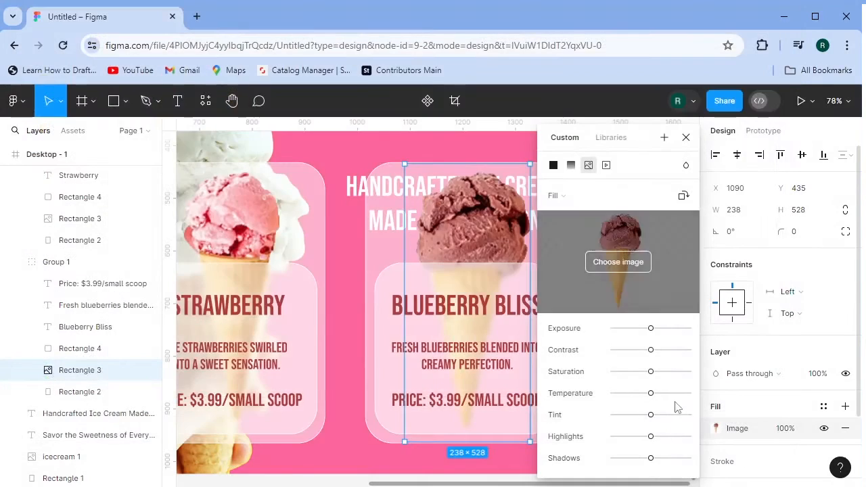
click(686, 137)
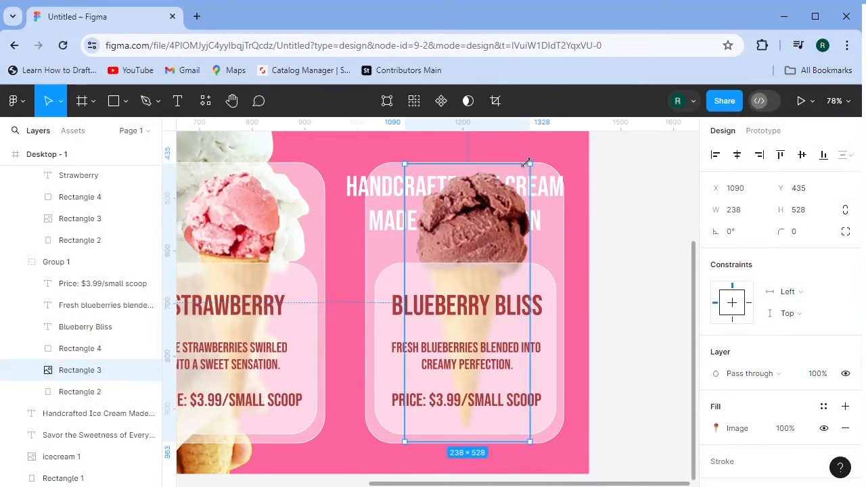
- Resize the right card's chocolate cone image to about 229 × 507 and move it to Y 436
drag(527, 162, 522, 181)
key(ctrl+z)
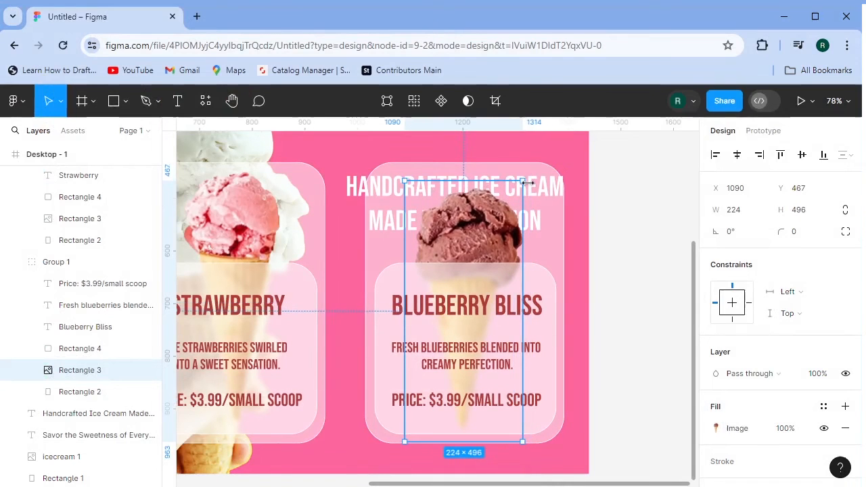
key(Up)
key(Up)
key(Up)
key(Up)
key(Up)
key(Up)
key(Up)
key(Up)
key(Up)
key(Up)
key(Up)
key(Up)
key(Up)
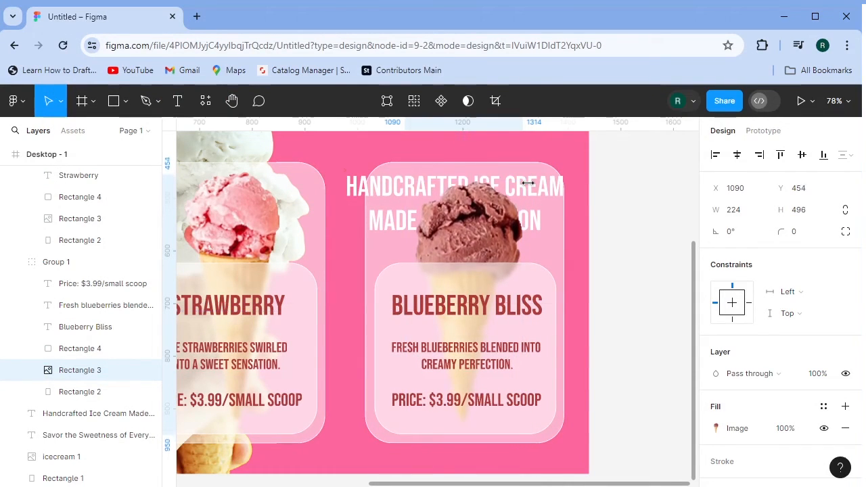
key(Up)
key(Up)
key(Up)
key(Up)
key(Up)
key(Up)
key(Up)
key(Up)
key(Up)
key(Up)
key(Up)
key(Up)
key(Up)
key(Up)
key(Up)
key(Up)
key(Up)
key(Up)
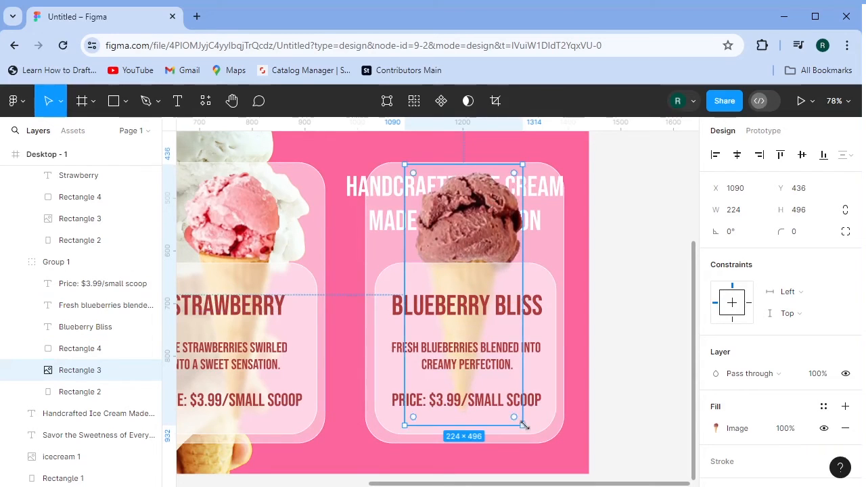
drag(523, 428, 526, 431)
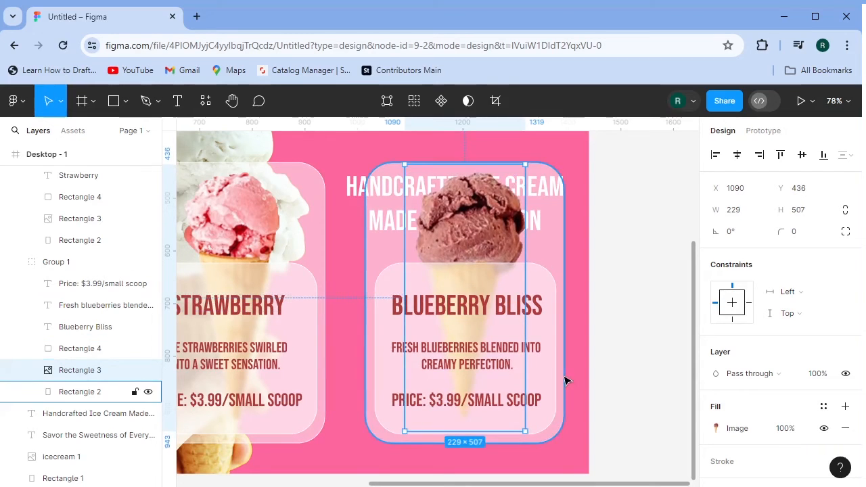
- Retitle the right card "Chocolate Delight" and replace its description with "Rich cocoa combined with smooth creaminess.", breaking the line after "with"
click(501, 309)
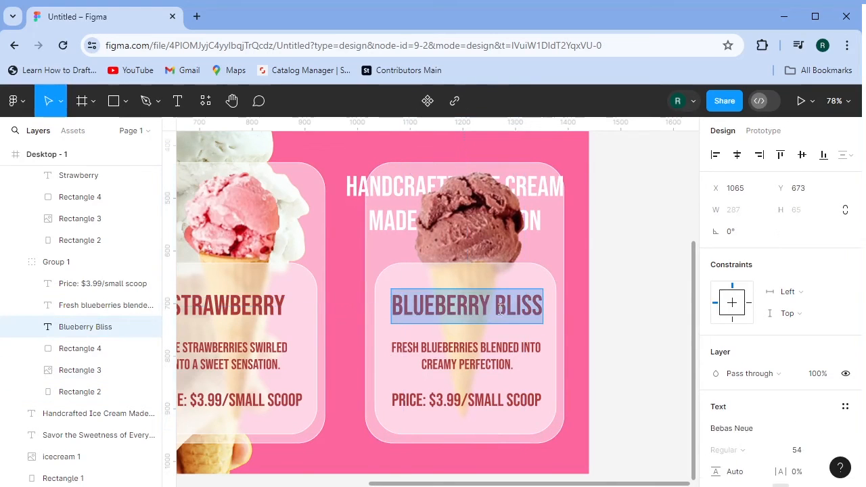
text(Chocolate Delight)
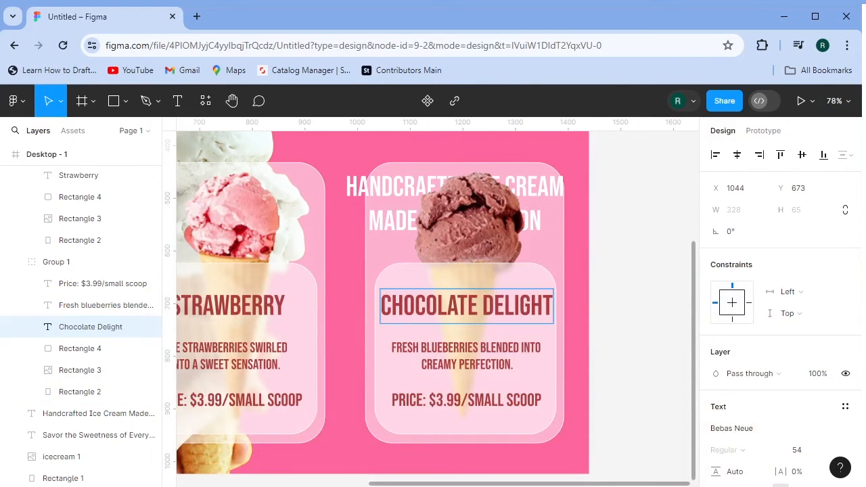
double_click(471, 368)
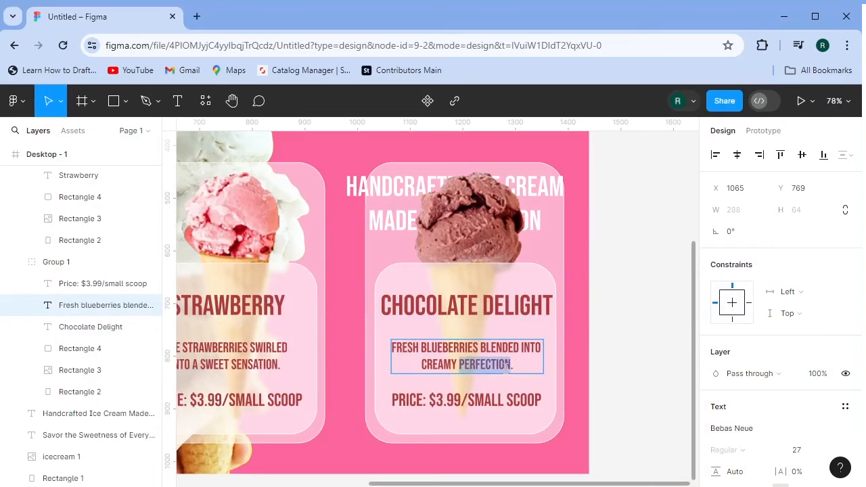
triple_click(525, 363)
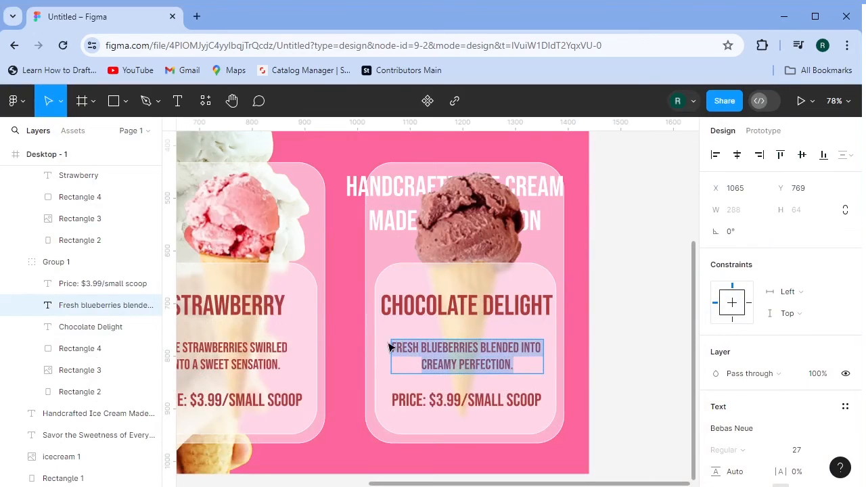
text(Rich cocoa combined with smooth creaminess.)
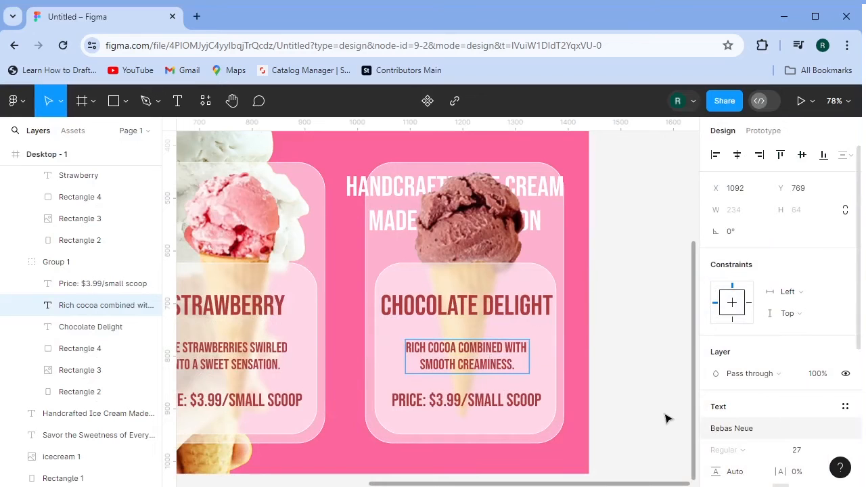
key(Escape)
click(624, 414)
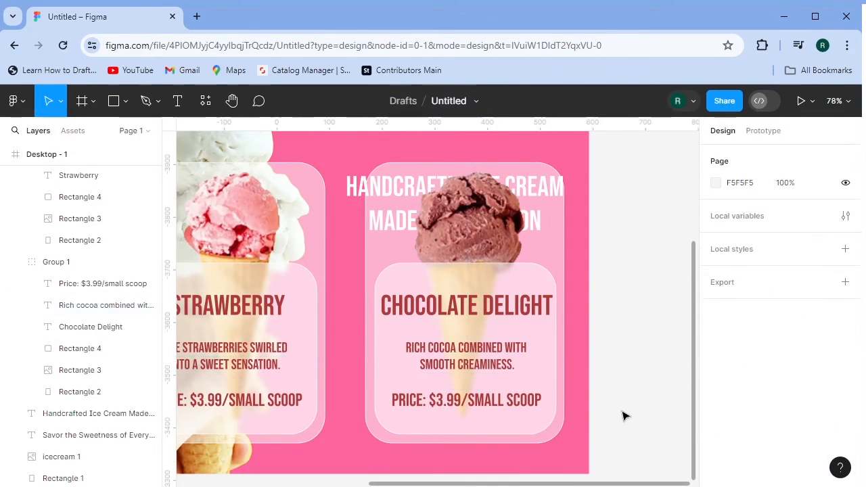
- Shift the chocolate description slightly left beneath its card title
click(483, 368)
double_click(489, 354)
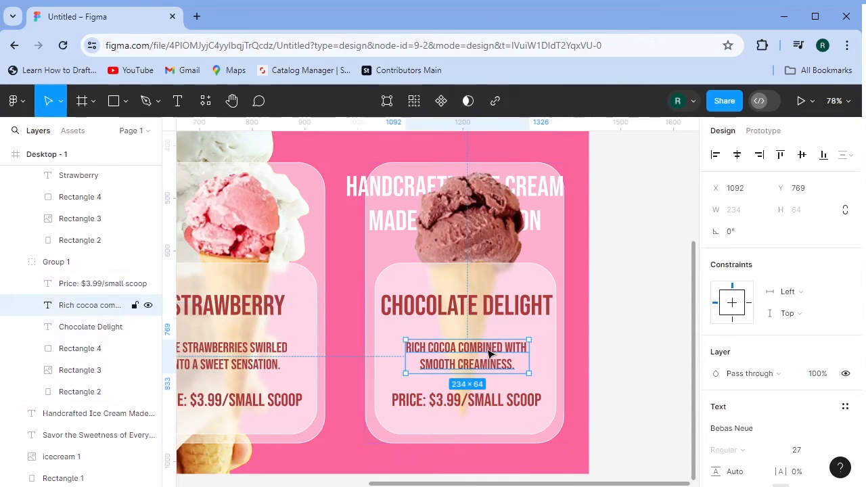
drag(491, 353, 488, 356)
click(606, 371)
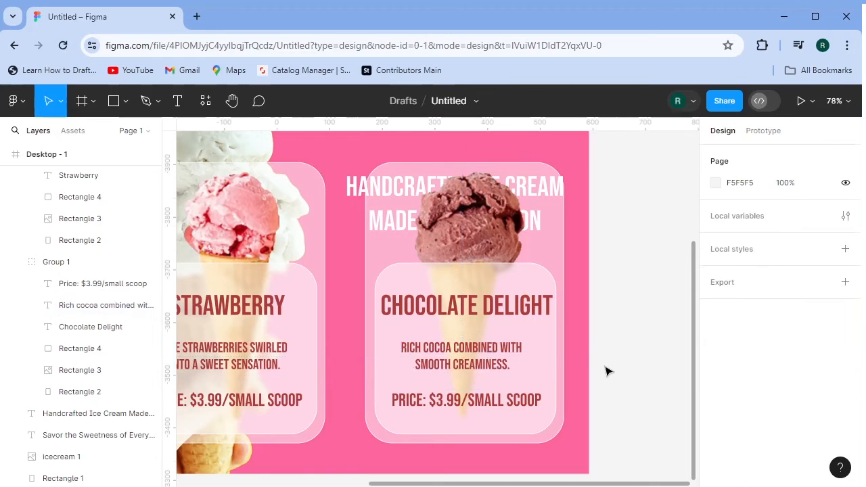
- Duplicate the whole Desktop - 1 landing page frame and place the copy to its right
scroll(606, 381, down, 5)
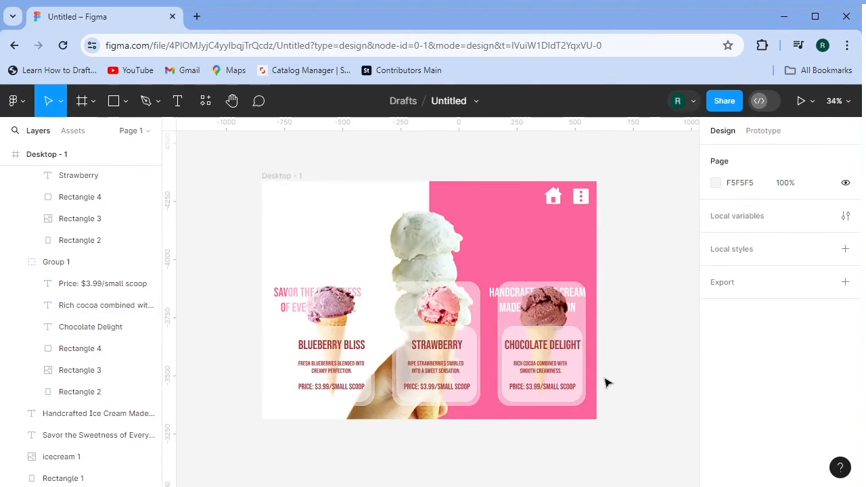
scroll(605, 360, down, 3)
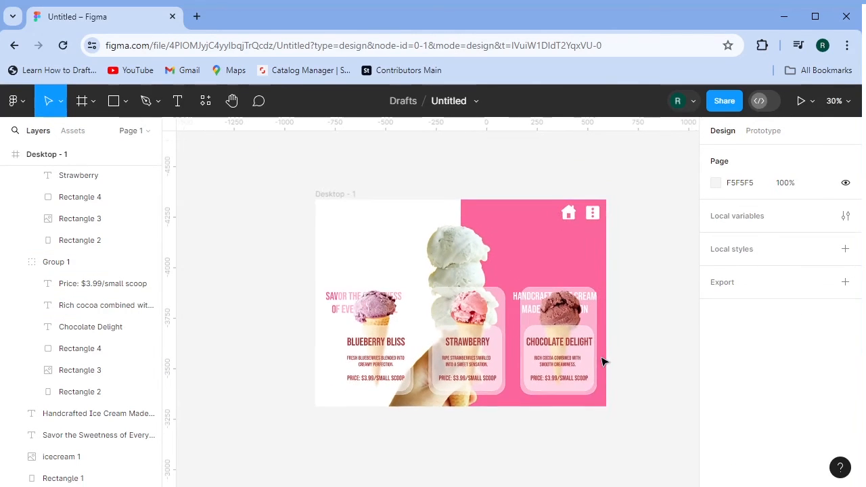
click(395, 213)
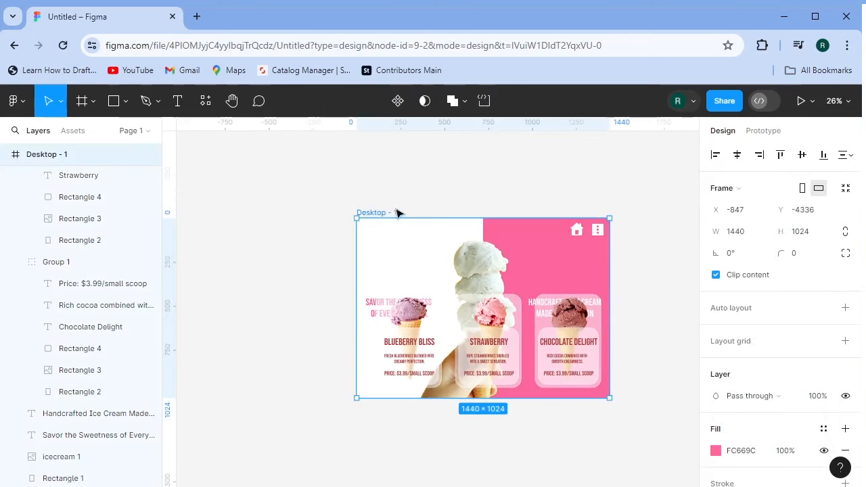
scroll(664, 333, right, 3)
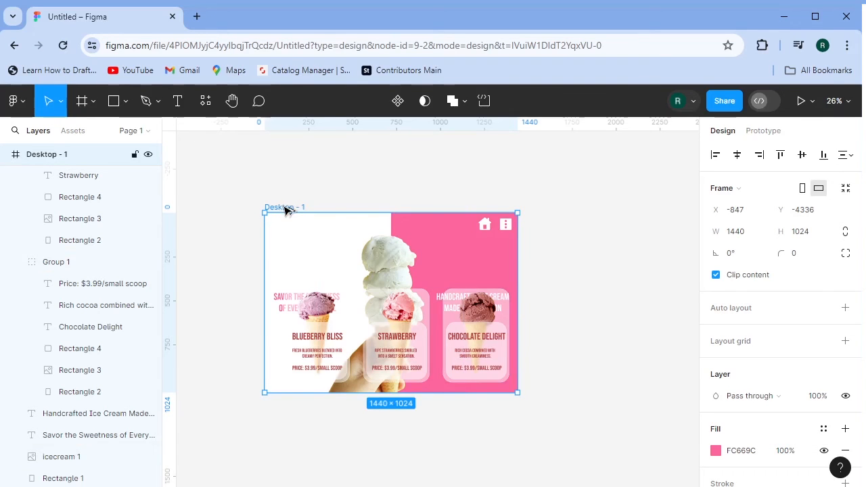
drag(285, 211, 571, 215)
click(575, 196)
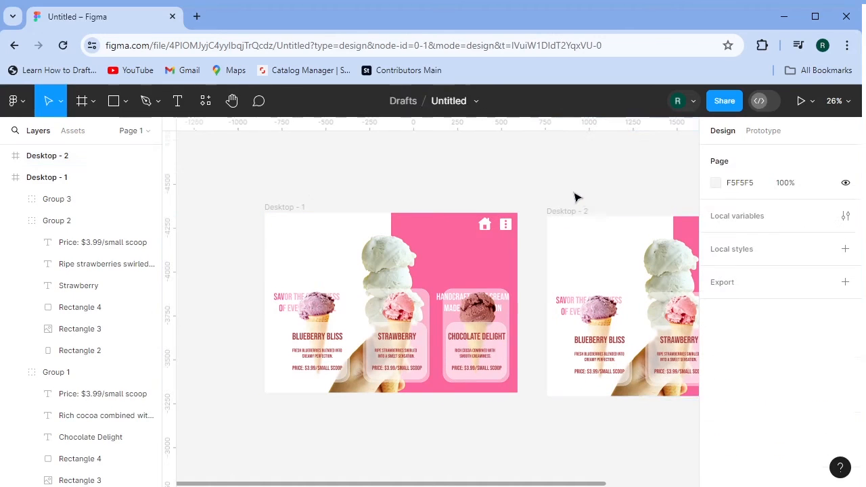
- Hide the large central ice cream image and the white background rectangle in the duplicated frame
drag(611, 194, 571, 209)
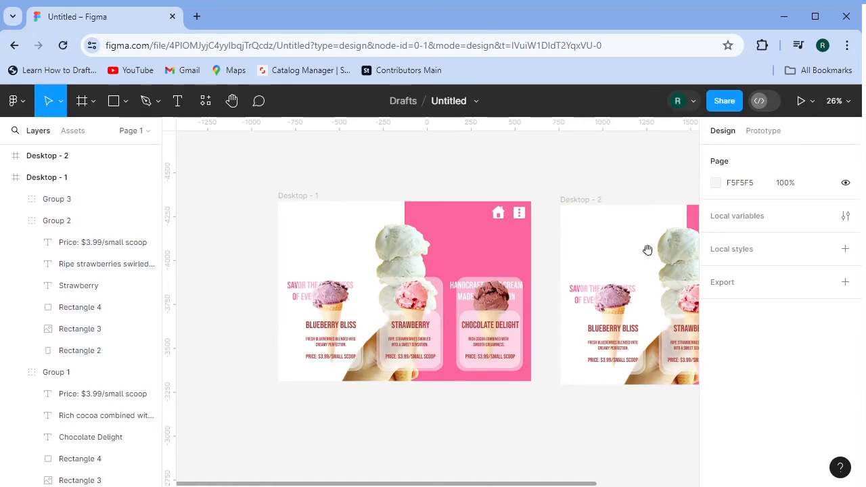
drag(648, 250, 467, 245)
drag(531, 243, 499, 232)
click(500, 235)
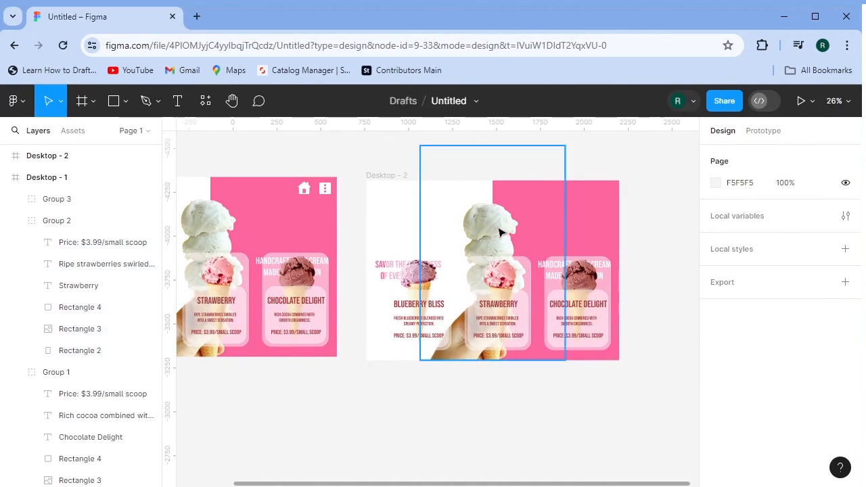
click(148, 329)
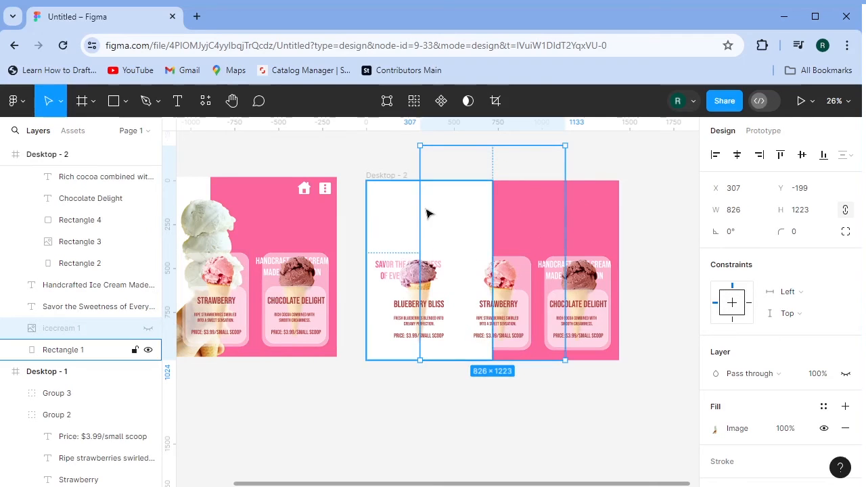
click(396, 210)
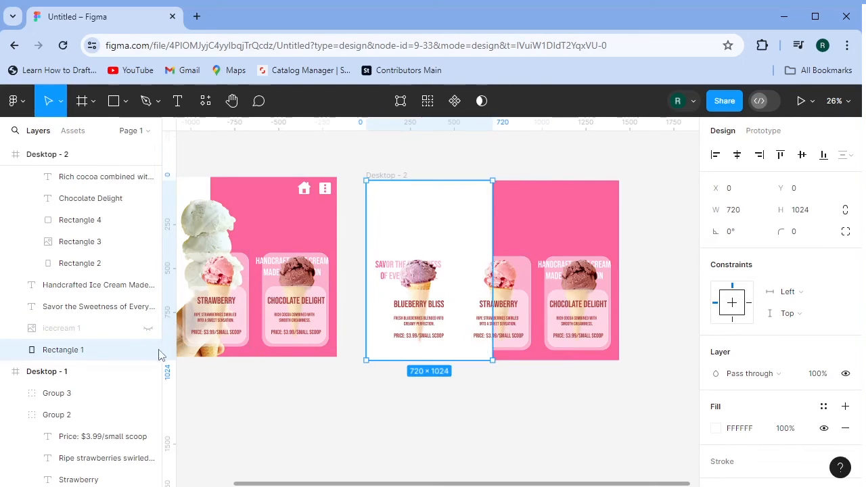
click(147, 351)
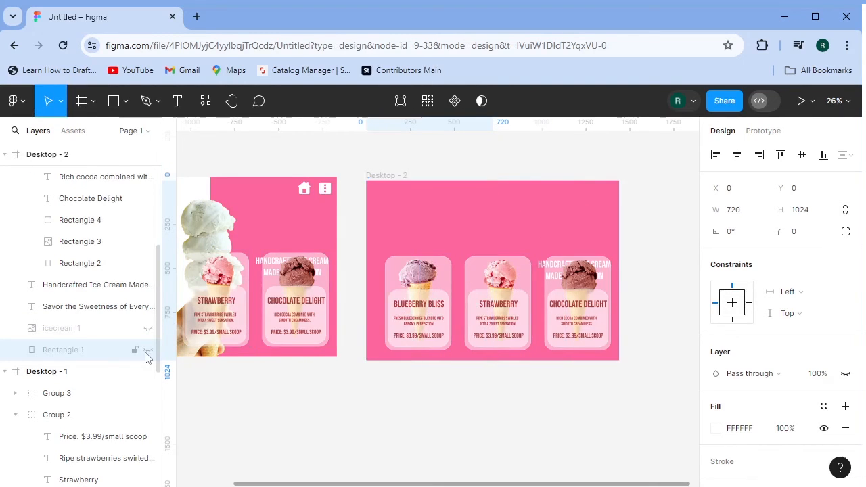
- Hide the "Handcrafted Ice Cream Made with Passion" and "Savor the Sweetness of Every Spoonful" headlines in the duplicated frame
click(539, 274)
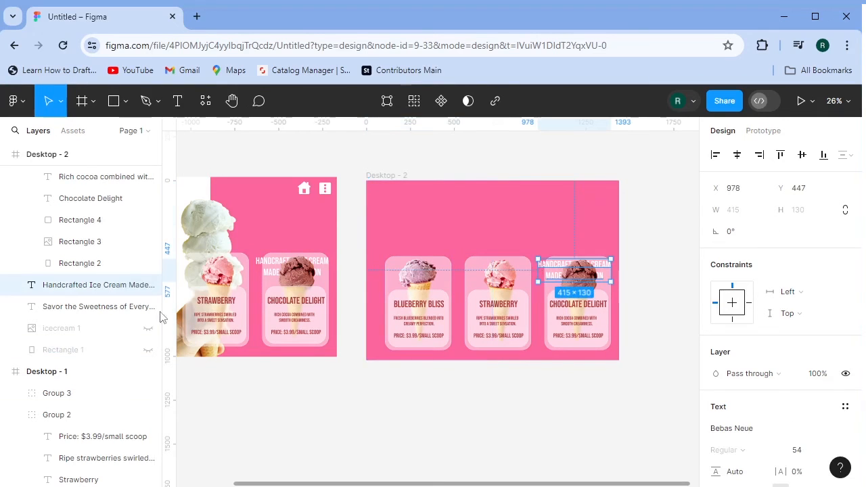
click(148, 285)
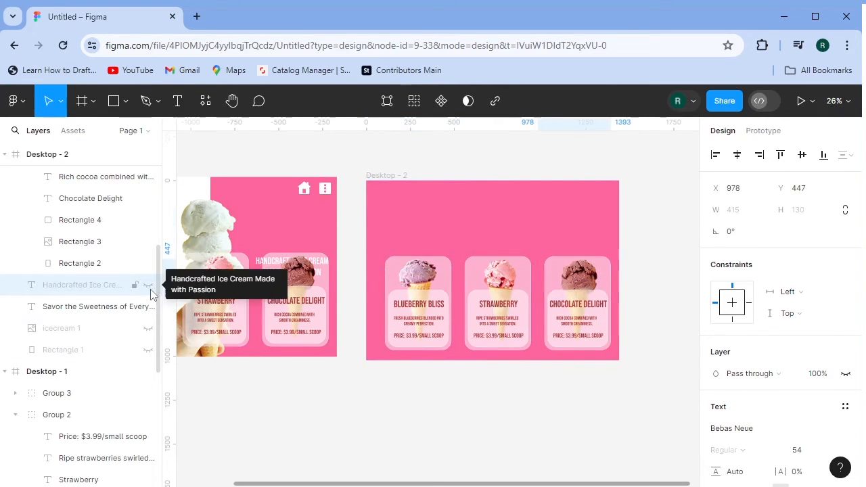
click(148, 309)
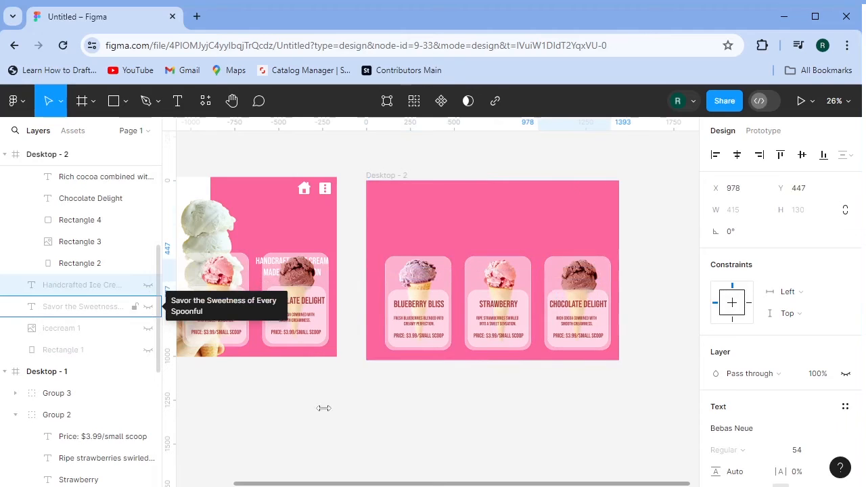
click(356, 412)
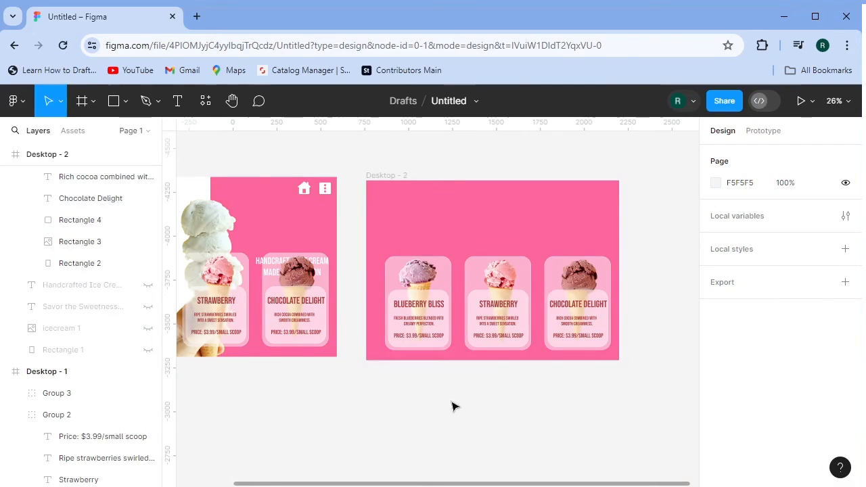
- Place "3. Explore our wide range of tantalizing flavors, from classic favorites to innovative creations that will delight your taste buds." on two lines above the cards
click(179, 102)
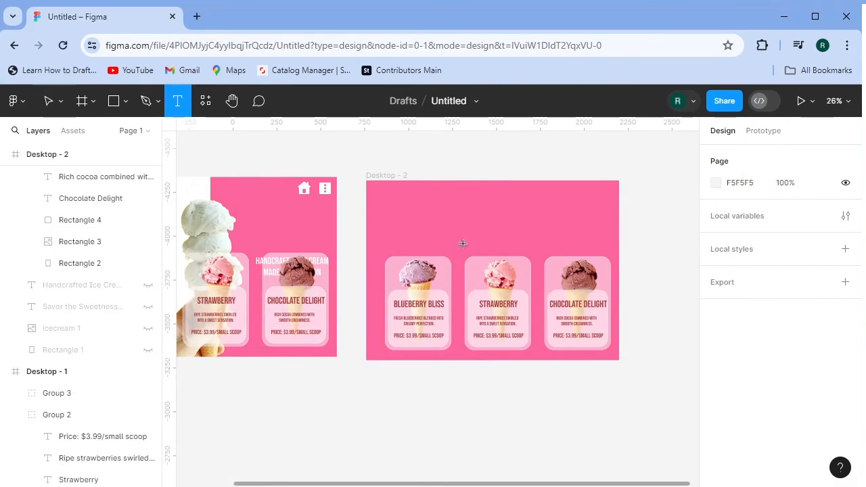
click(399, 215)
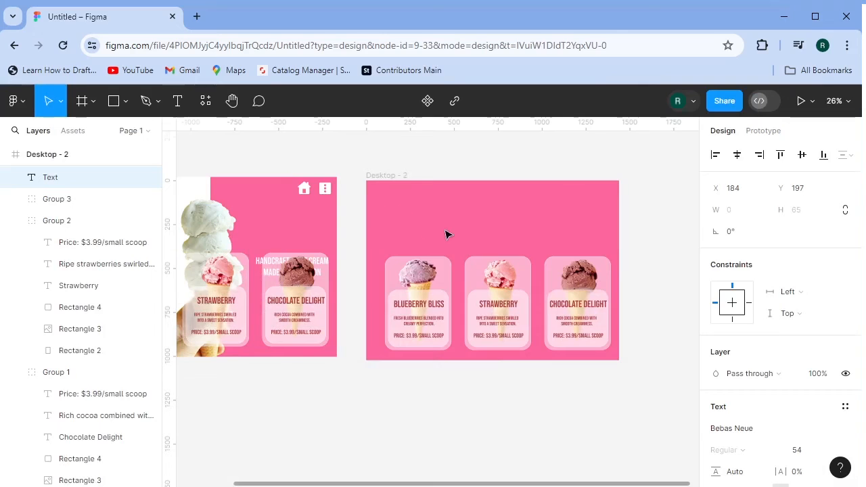
key(ctrl+v)
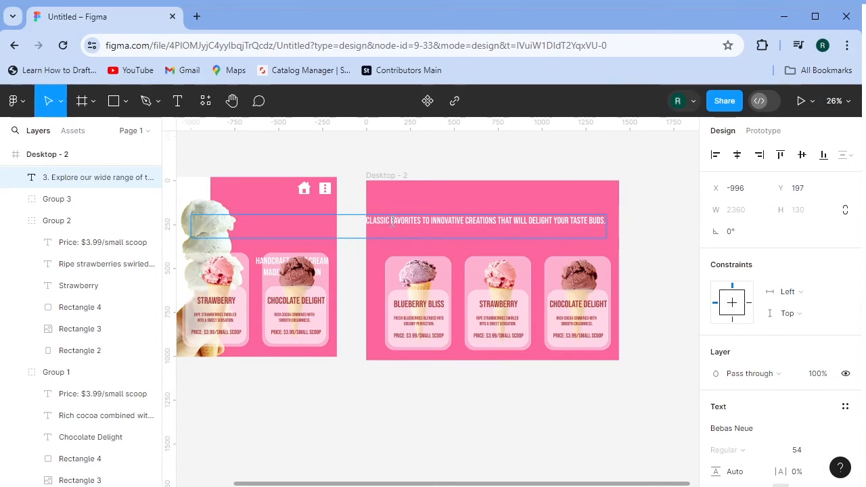
key(Return)
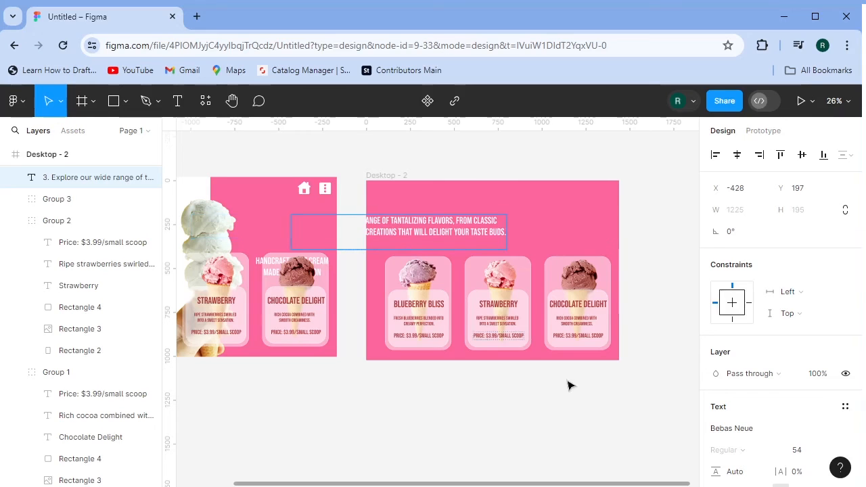
key(Escape)
drag(458, 233, 542, 230)
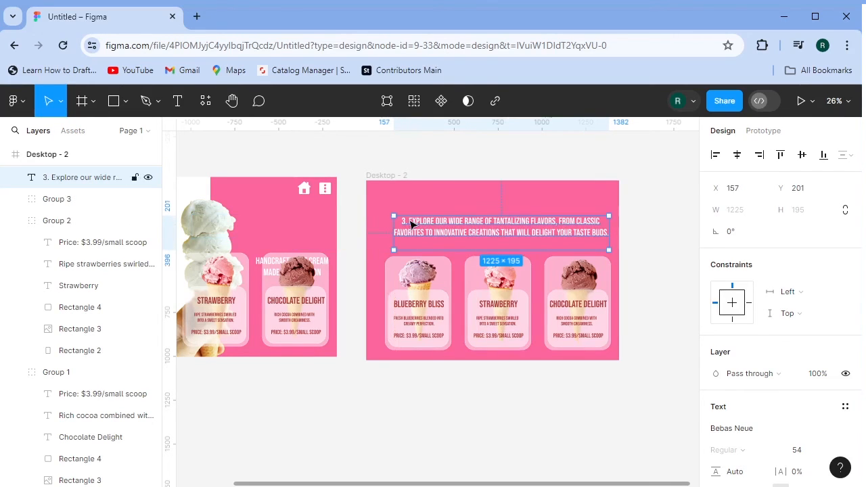
- Remove the leading "3." from the text above the duplicated frame's cards
double_click(404, 219)
key(BackSpace)
key(BackSpace)
key(BackSpace)
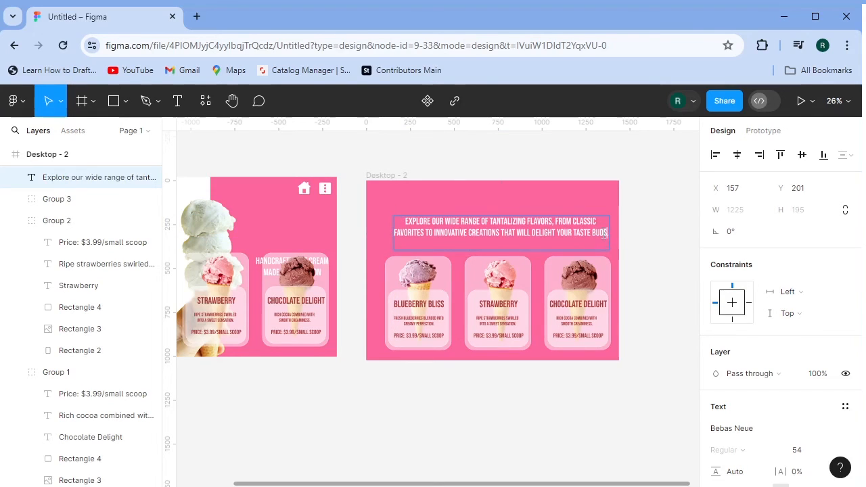
- Set the font size of the whole "Explore our wide range" text to 60
drag(604, 234, 387, 208)
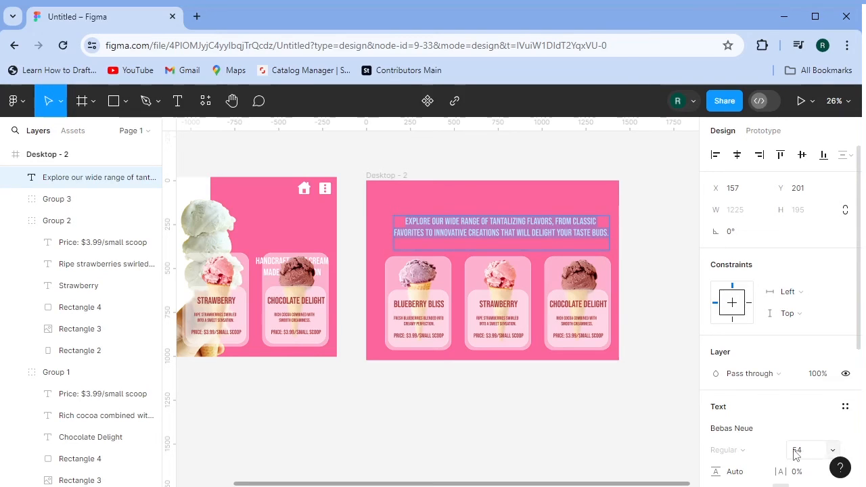
drag(793, 450, 802, 448)
click(563, 427)
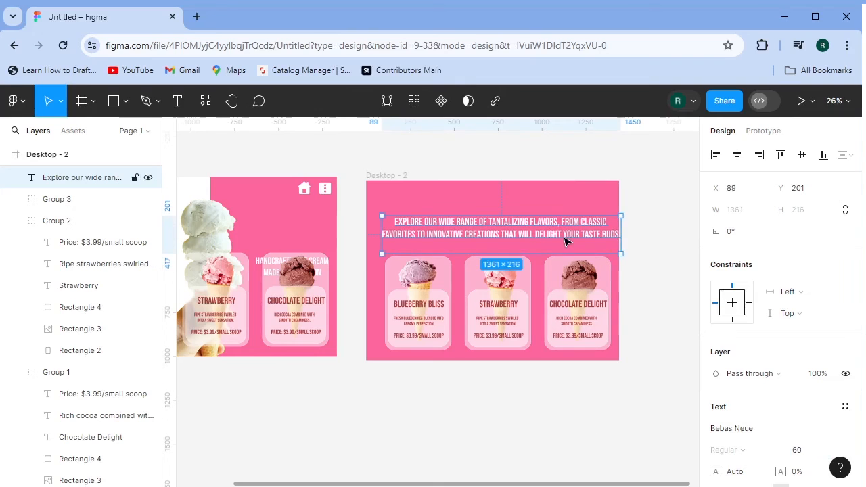
- Reposition the enlarged text above the flavor cards at X 69, Y 169
drag(561, 236, 558, 231)
key(Down)
key(Down)
key(Down)
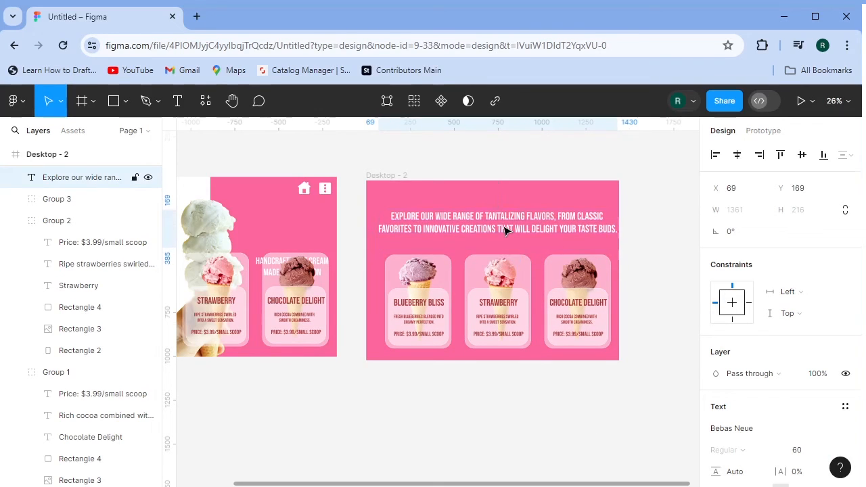
- Lower the "Explore our wide range" text to Y 180 and center it horizontally in the Desktop - 2 frame
key(Down)
key(Down)
key(Down)
key(Down)
key(Down)
key(Down)
key(Down)
key(Down)
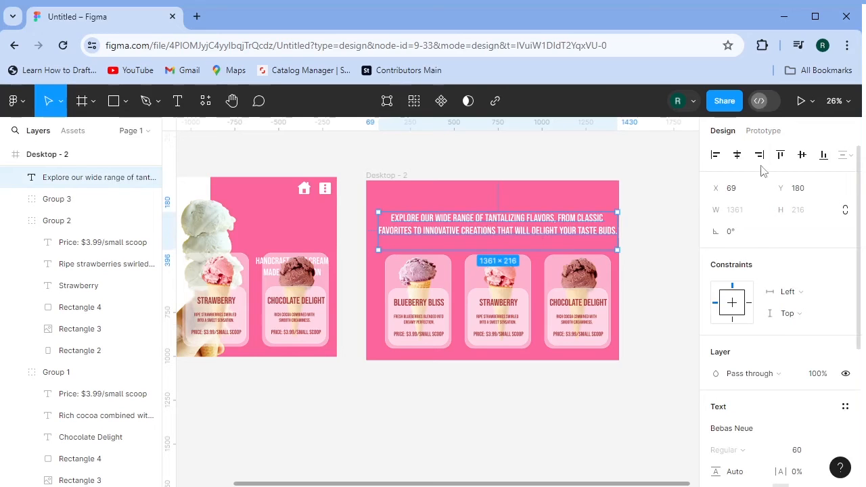
click(737, 154)
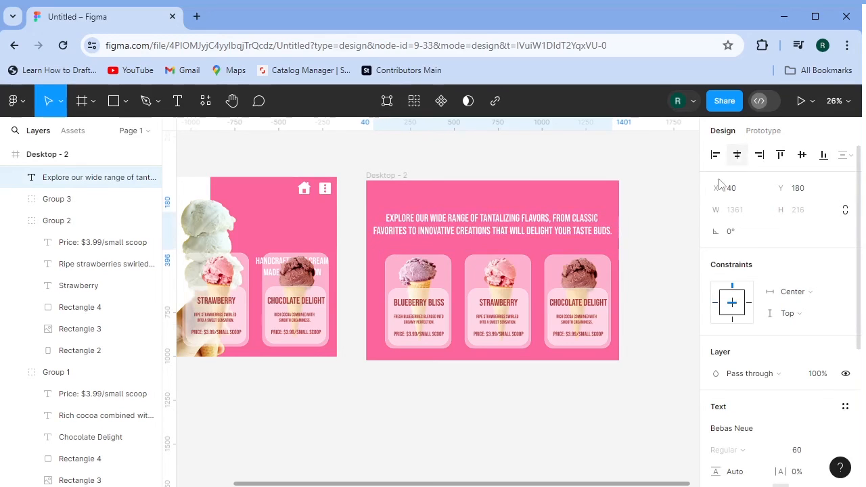
- Copy the home and menu icons from the first frame into the upper-right corner of Desktop - 2, at Y 32
click(305, 188)
shift+click(326, 188)
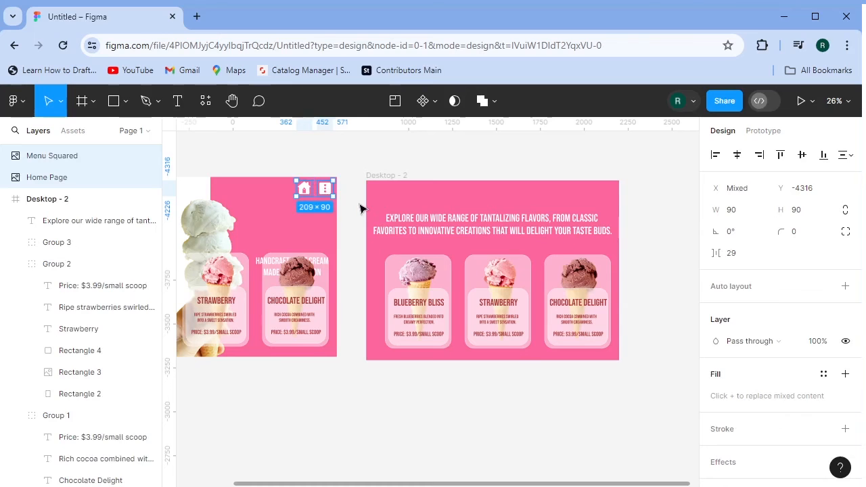
click(477, 188)
click(383, 175)
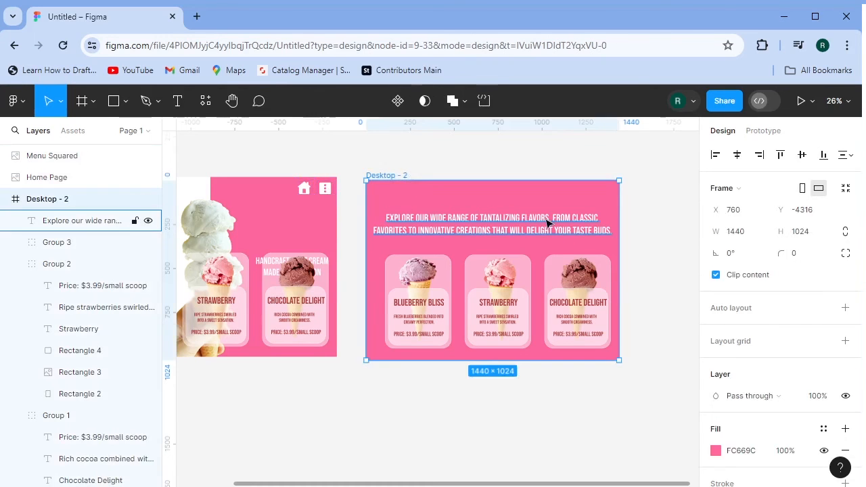
key(ctrl+v)
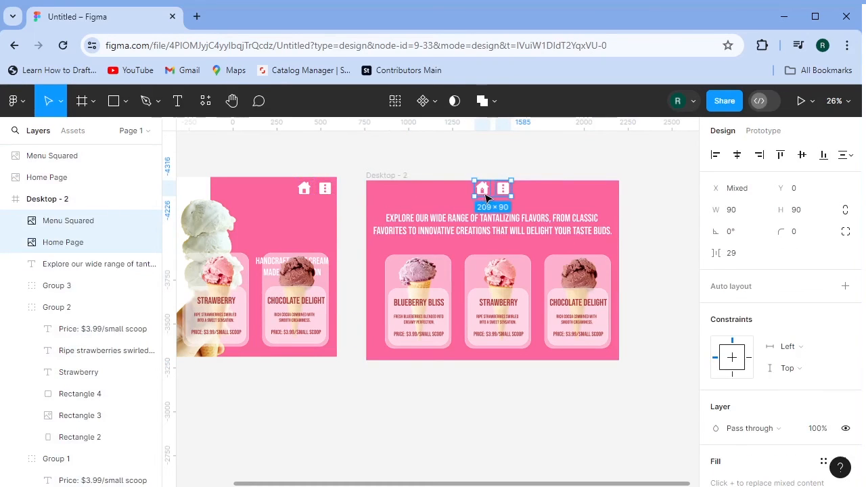
drag(486, 196, 608, 206)
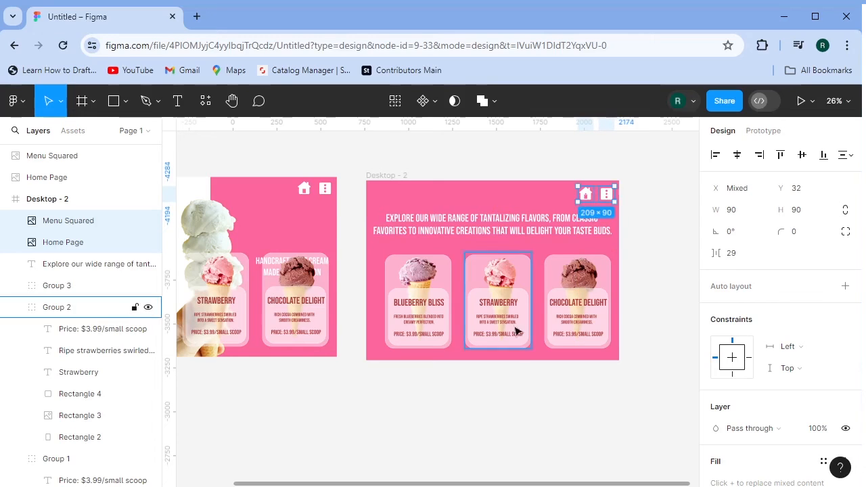
click(509, 393)
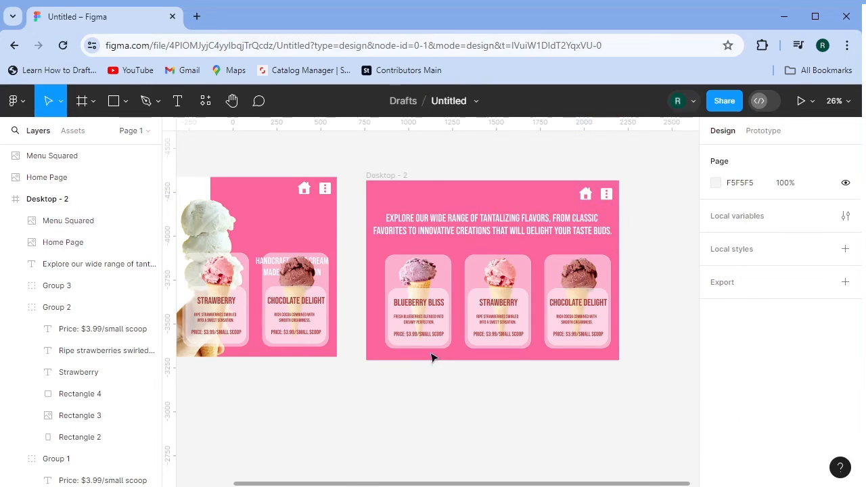
- Rotate the Blueberry Bliss card in Desktop - 1 to 25° and move it outside the frame's left side to X -590
drag(374, 405, 571, 405)
click(330, 298)
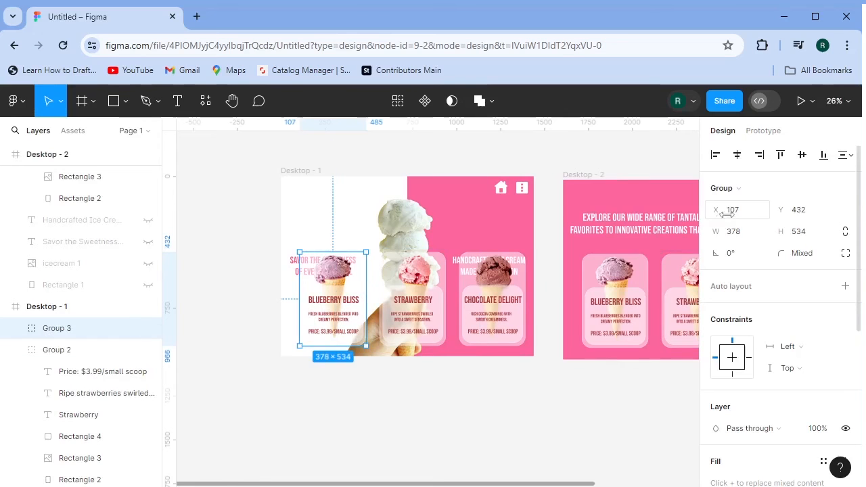
click(726, 253)
drag(725, 253, 721, 210)
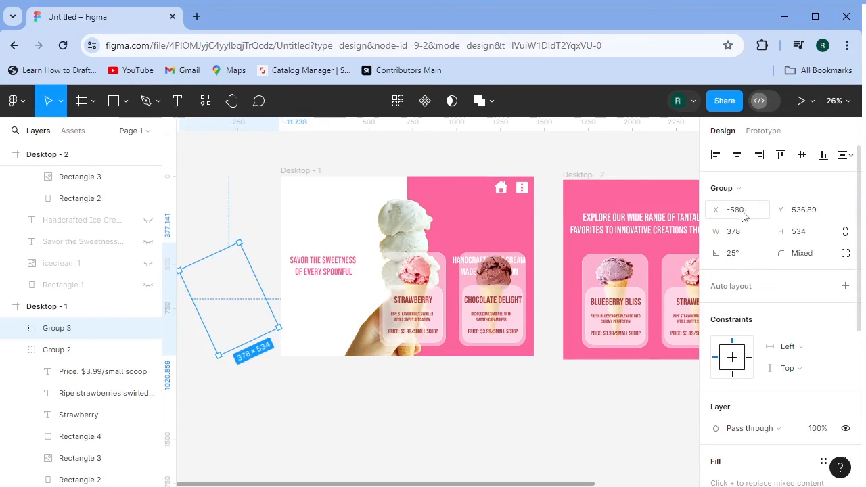
drag(710, 212, 705, 213)
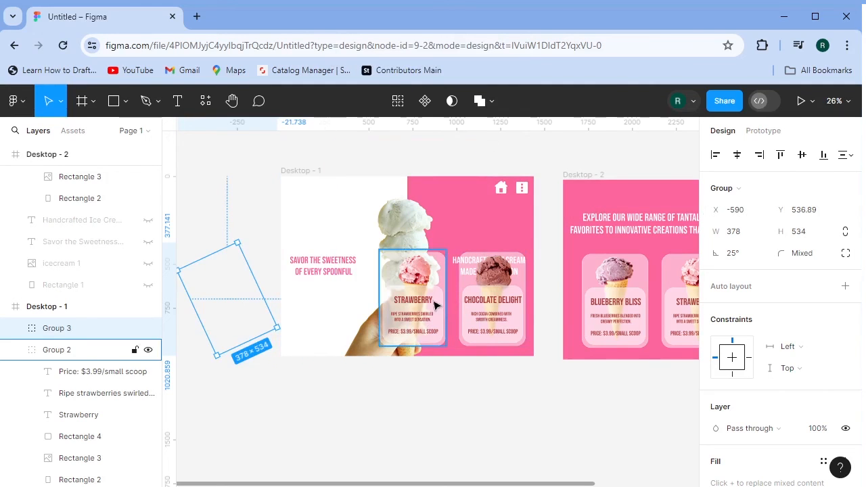
- Rotate the Chocolate Delight card in Desktop - 1 to -25° and move it outside the frame's right side to X 1739
click(494, 305)
drag(709, 212, 734, 212)
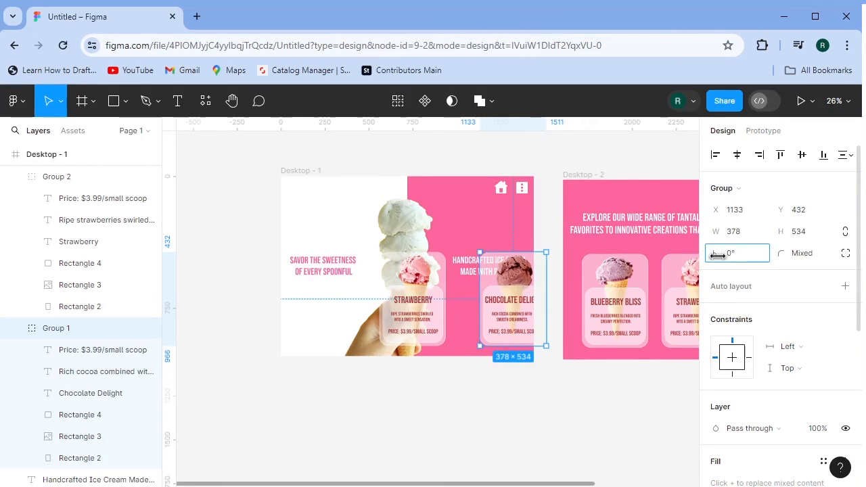
drag(717, 254, 749, 253)
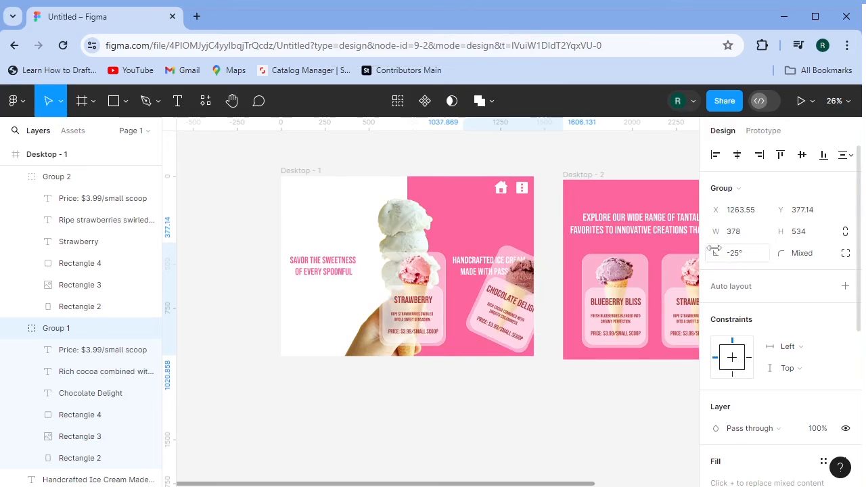
drag(716, 212, 458, 176)
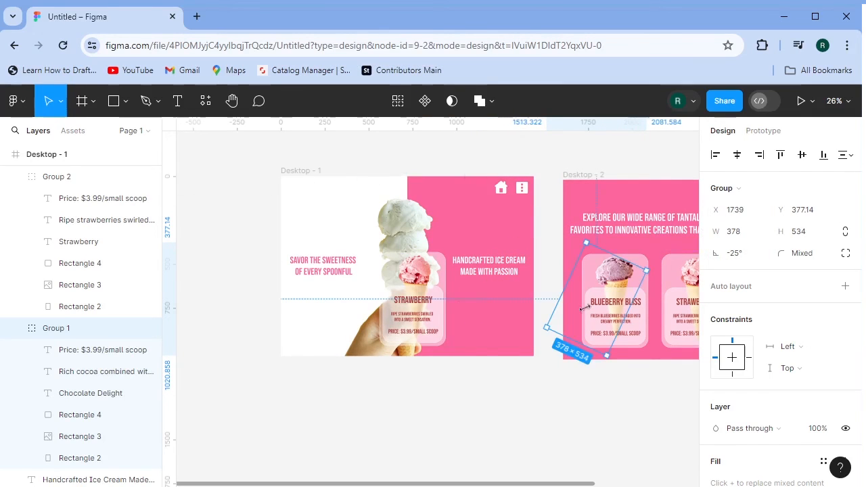
- Move the Strawberry card in Desktop - 1 straight down below the frame to Y 1077
click(402, 326)
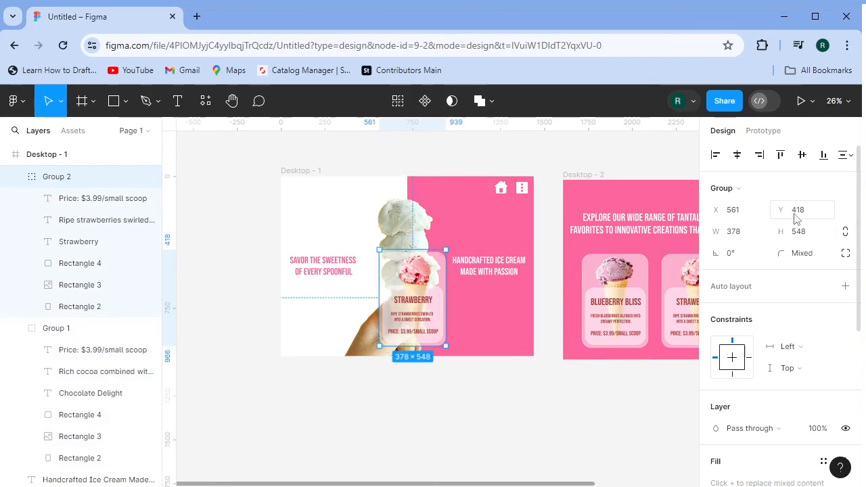
drag(781, 212, 396, 180)
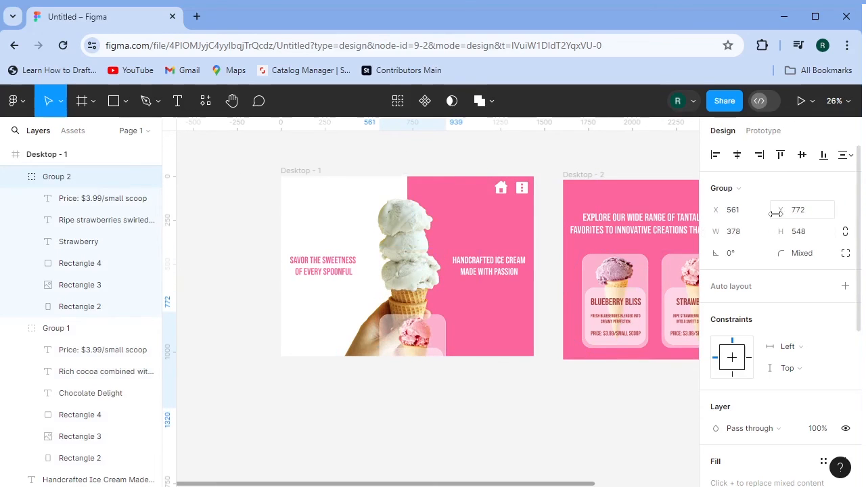
drag(780, 214, 330, 164)
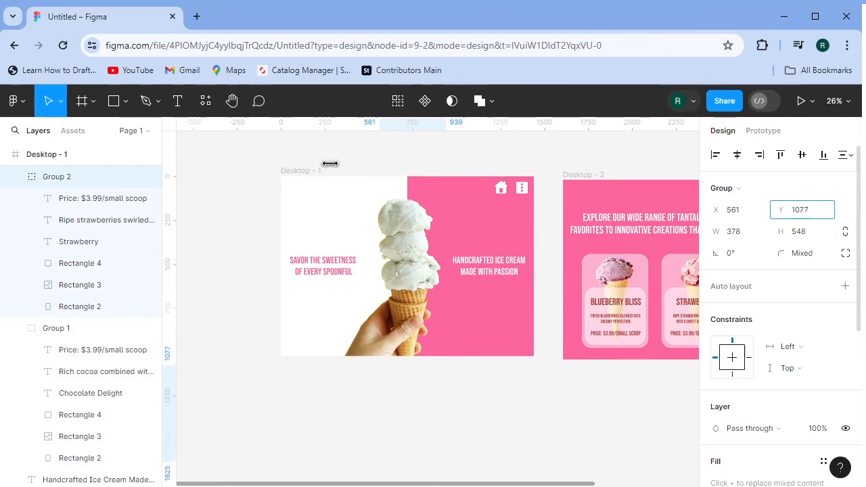
click(535, 432)
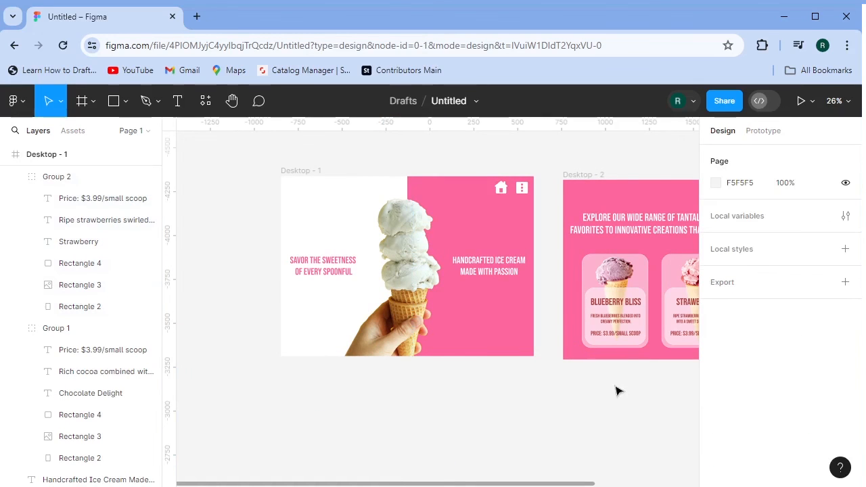
- Add a prototype link from Desktop - 1 to Desktop - 2 with the On drag trigger and Smart animate
drag(636, 343, 532, 341)
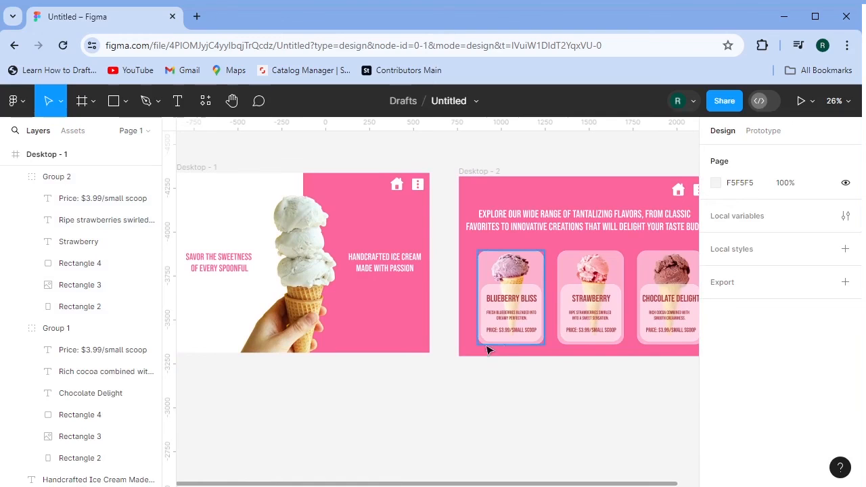
scroll(535, 384, down, 2)
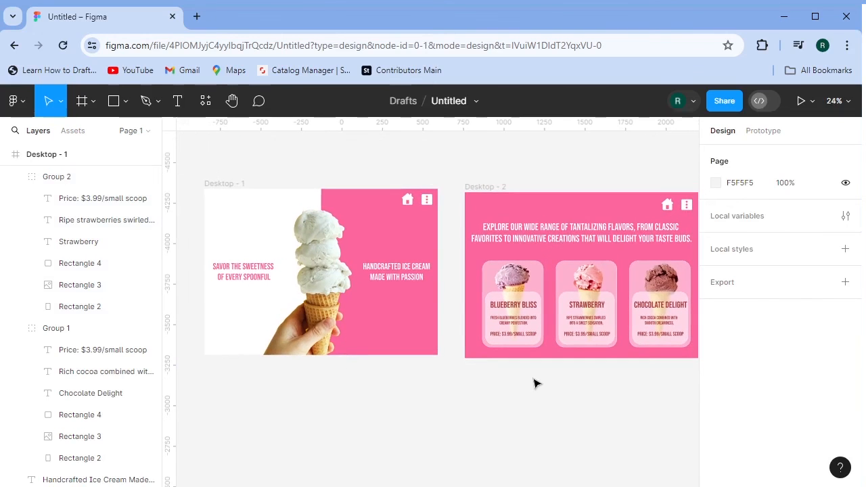
scroll(535, 382, up, 3)
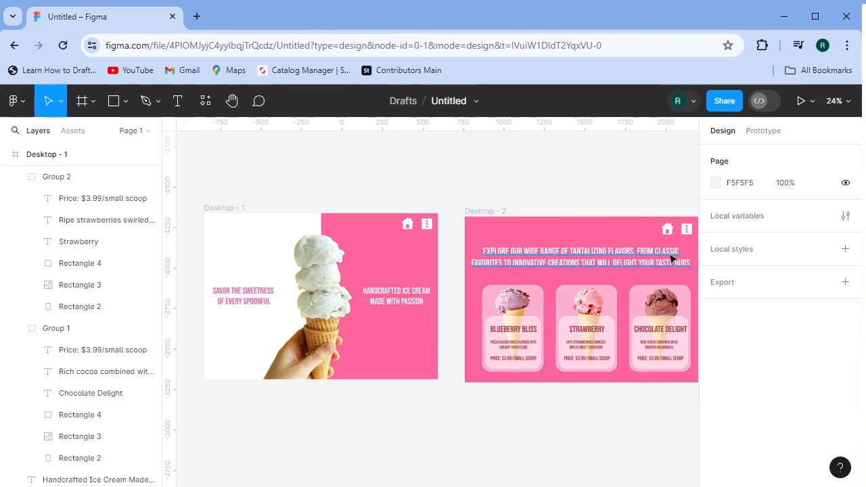
click(762, 135)
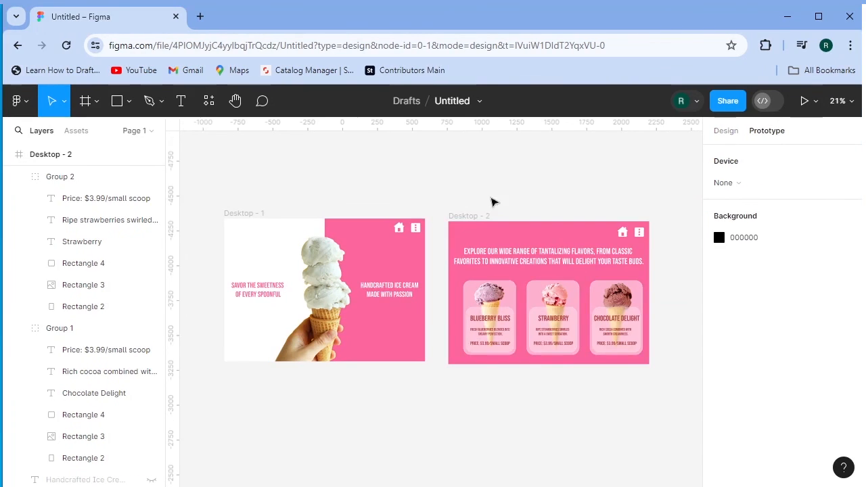
click(260, 216)
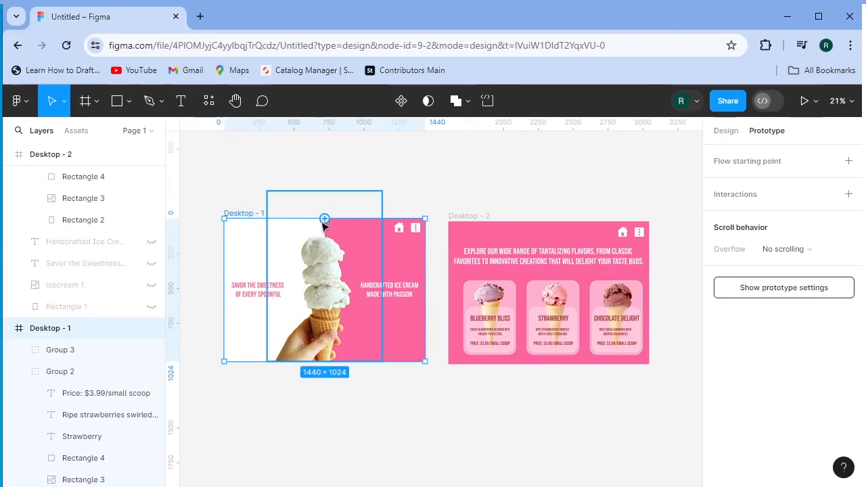
drag(357, 215, 559, 234)
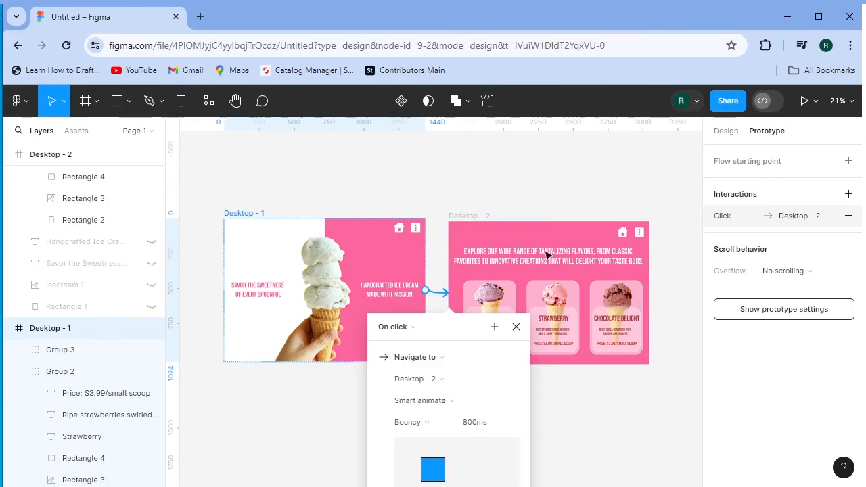
drag(439, 333, 483, 178)
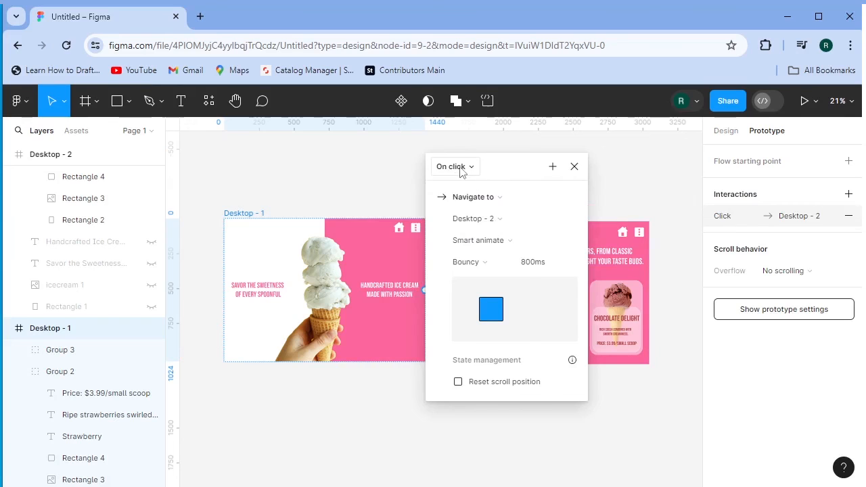
click(460, 166)
click(463, 182)
click(495, 243)
click(499, 245)
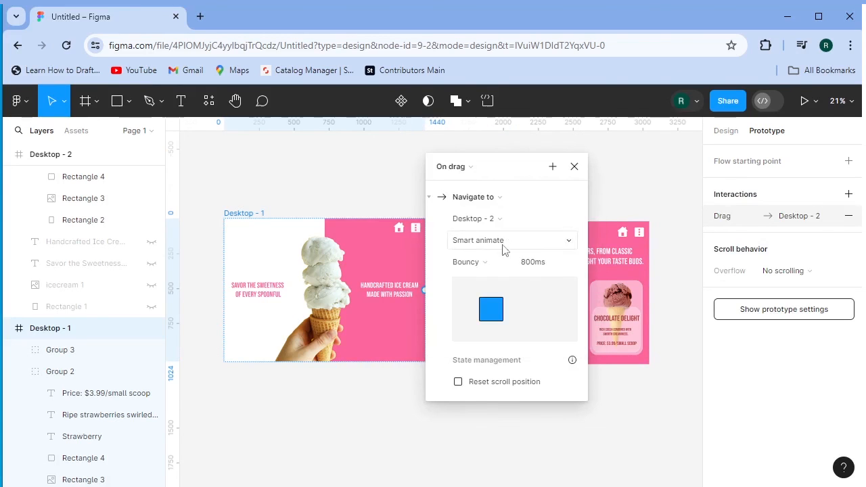
- Set the Desktop - 1 transition's easing to Slow with a duration of 1000 ms
click(488, 262)
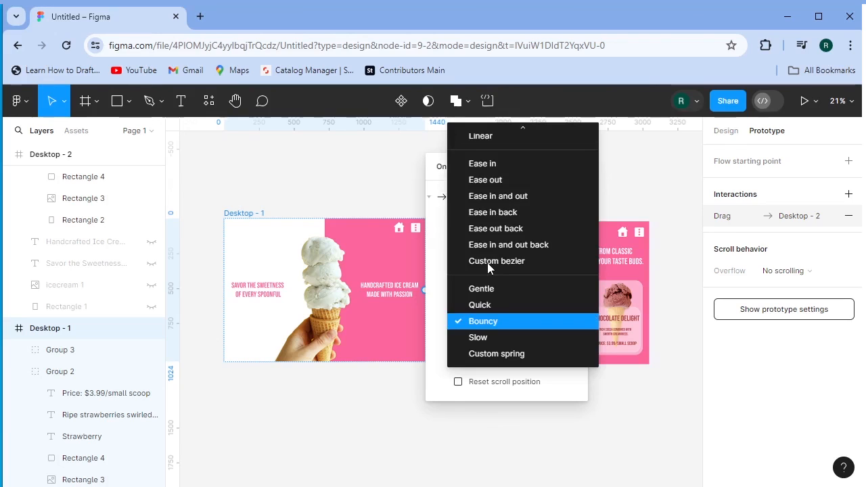
click(501, 337)
click(525, 264)
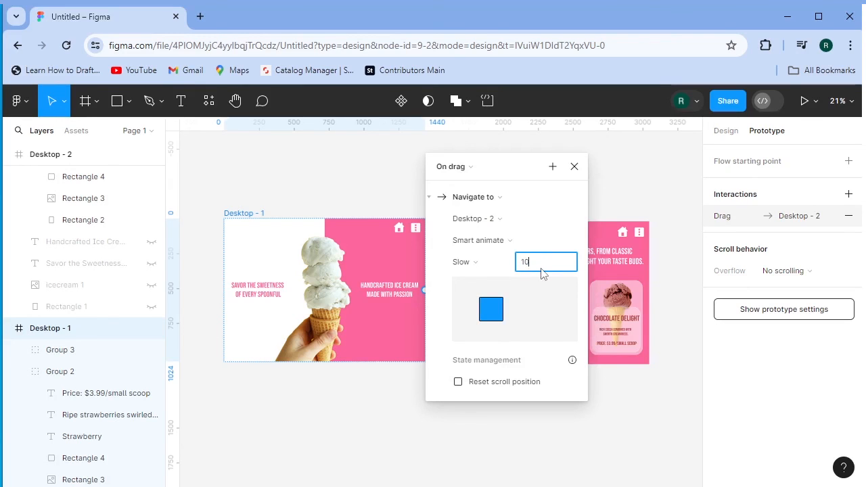
text(1000)
key(Return)
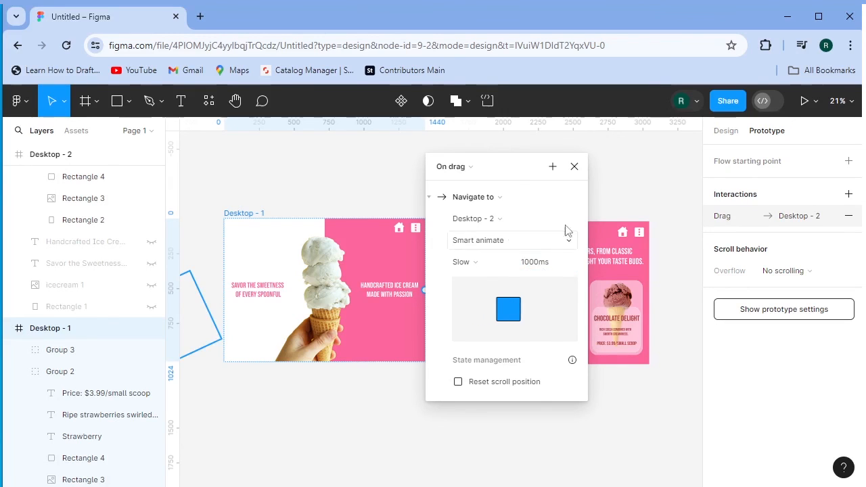
click(574, 167)
- Add a return prototype link from Desktop - 2 to Desktop - 1 with the On drag trigger
click(478, 218)
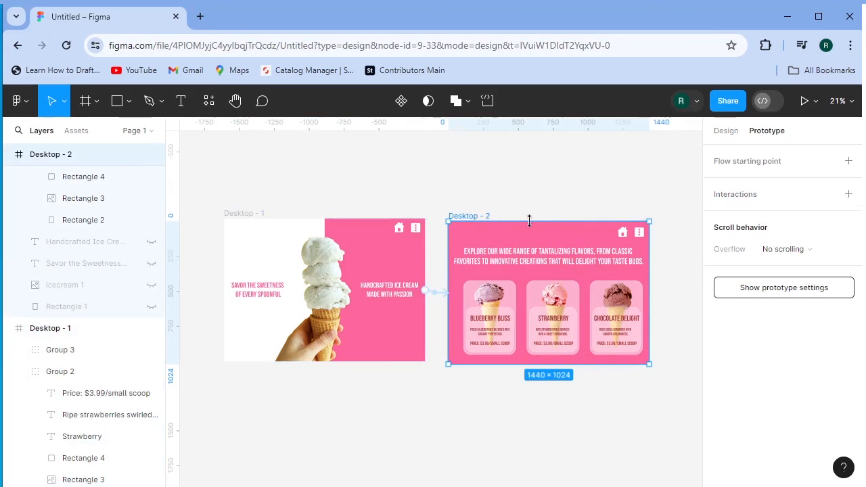
drag(549, 221, 389, 242)
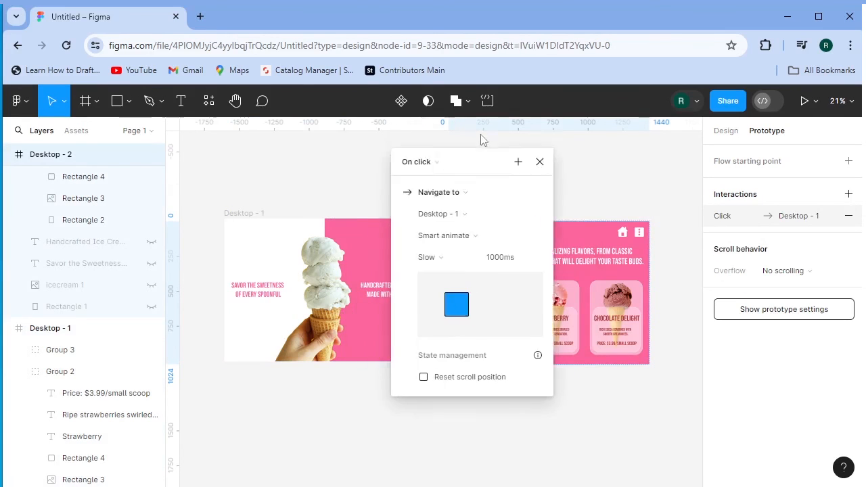
click(434, 142)
click(437, 173)
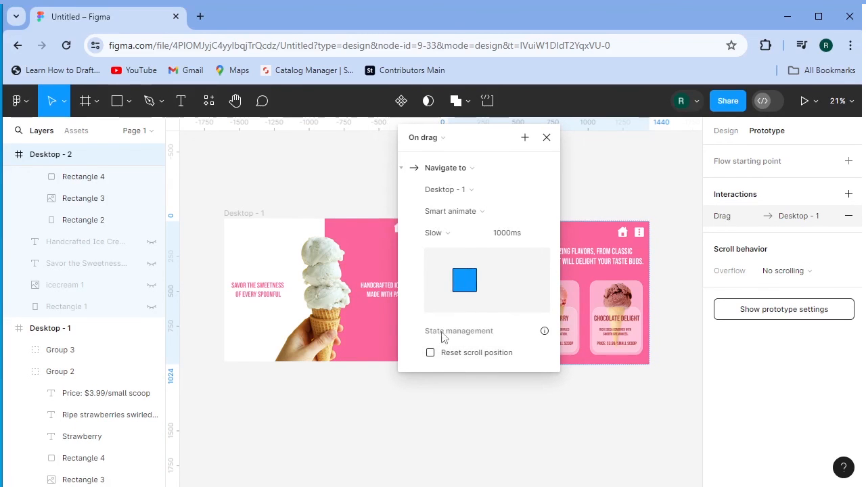
- Set the return transition from Desktop - 2 to Slow easing with a duration of 1000 ms
click(446, 233)
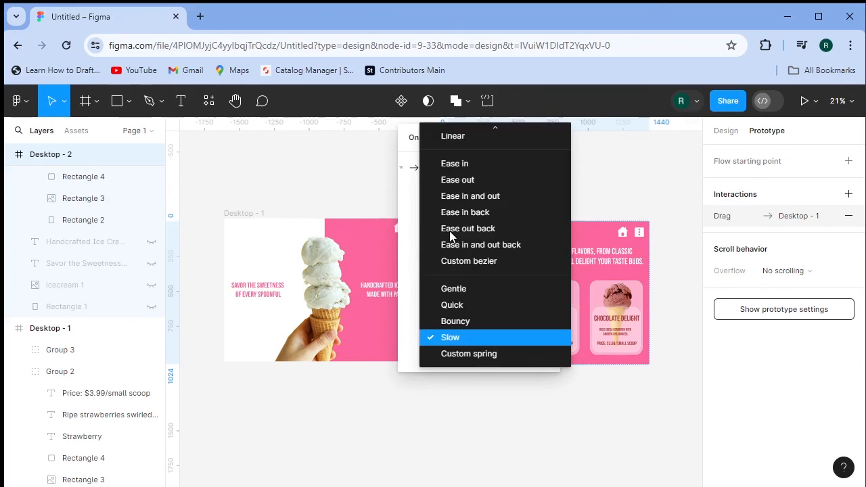
click(485, 336)
click(526, 234)
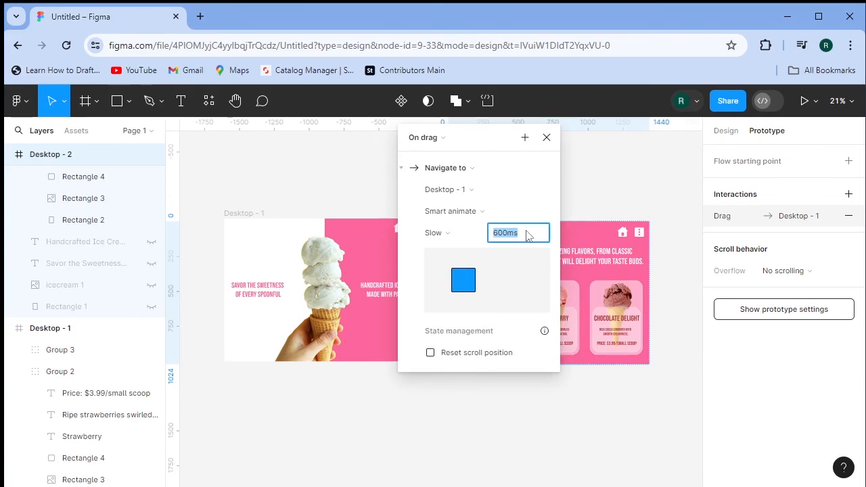
text(1000)
key(Return)
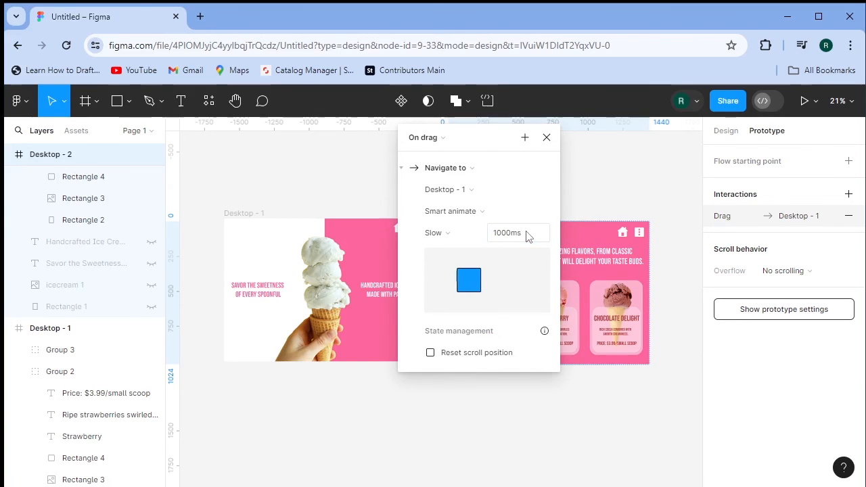
click(548, 140)
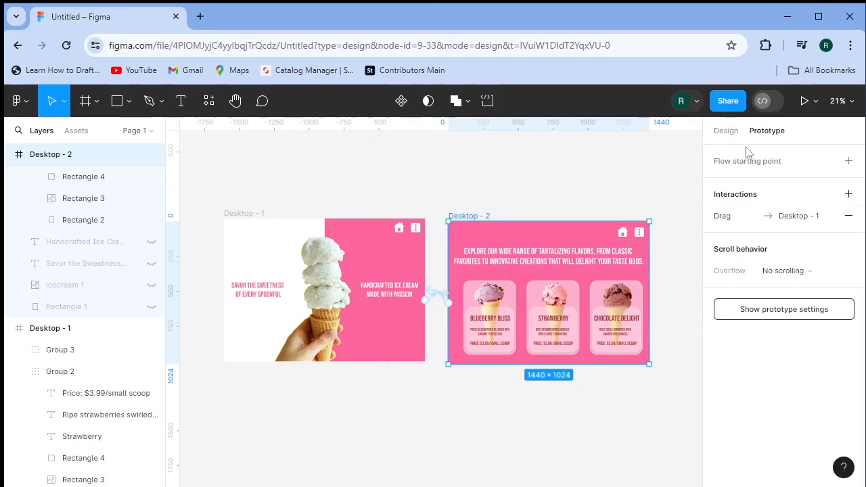
- Play the prototype to preview the animated transition between the two frames
click(805, 101)
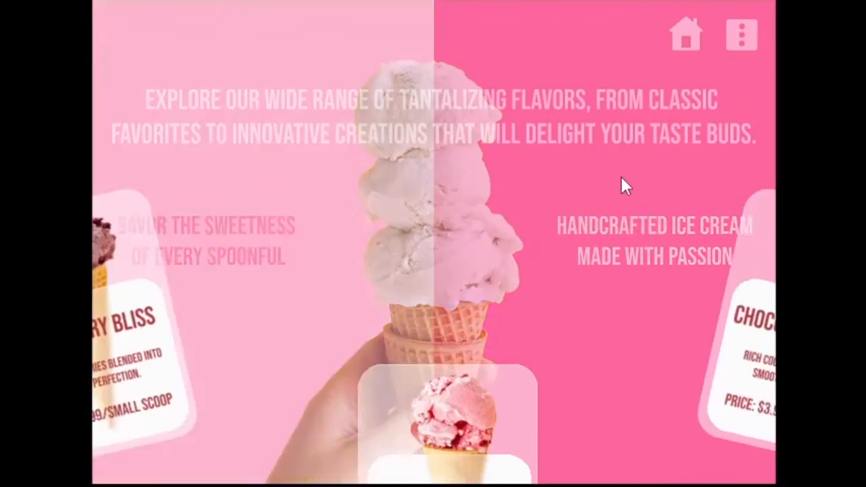